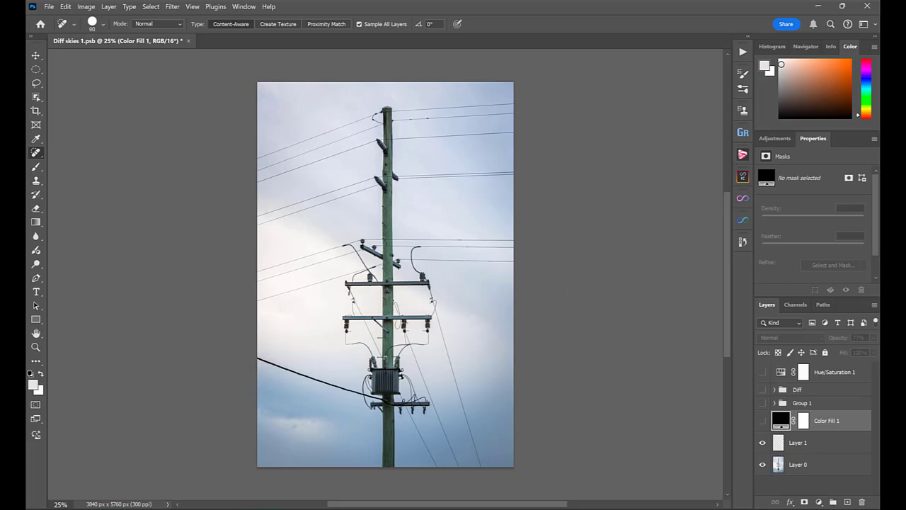
Show the Diff group's sky composite over the pole photo, and switch to Group 1 in its place for comparison.
{"action": "left_click", "coordinate": [763, 389]}
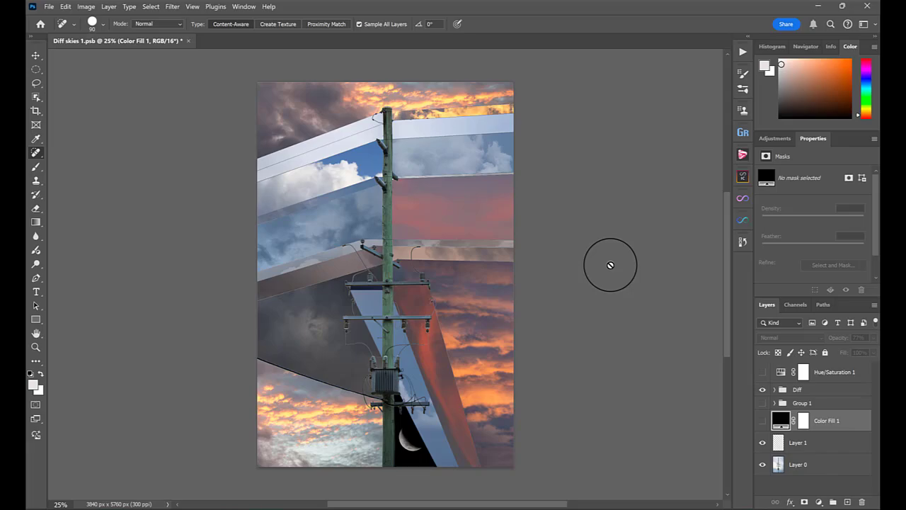
{"action": "left_click", "coordinate": [762, 403]}
{"action": "left_click", "coordinate": [762, 390]}
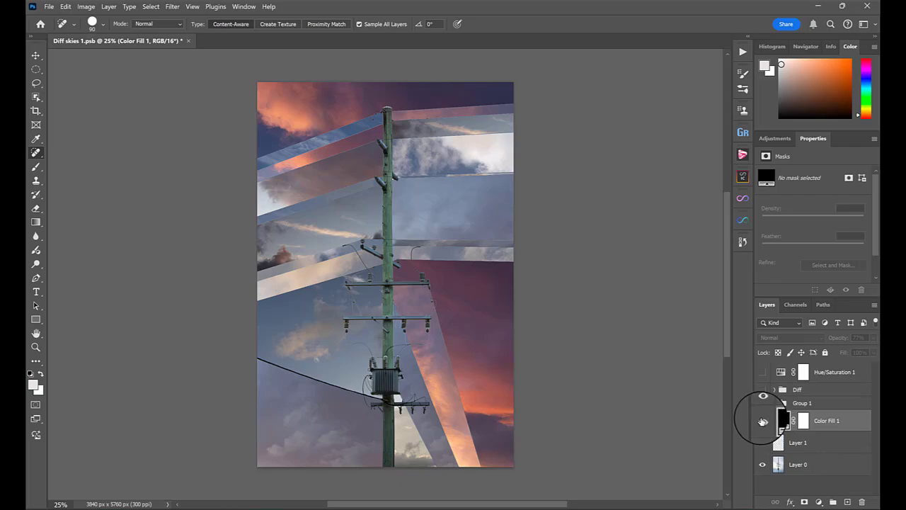
Compare the pole with and without the Color Fill 1 layer beneath the Group 1 skies.
{"action": "left_click", "coordinate": [761, 420]}
{"action": "left_click", "coordinate": [762, 420]}
{"action": "left_click", "coordinate": [761, 420]}
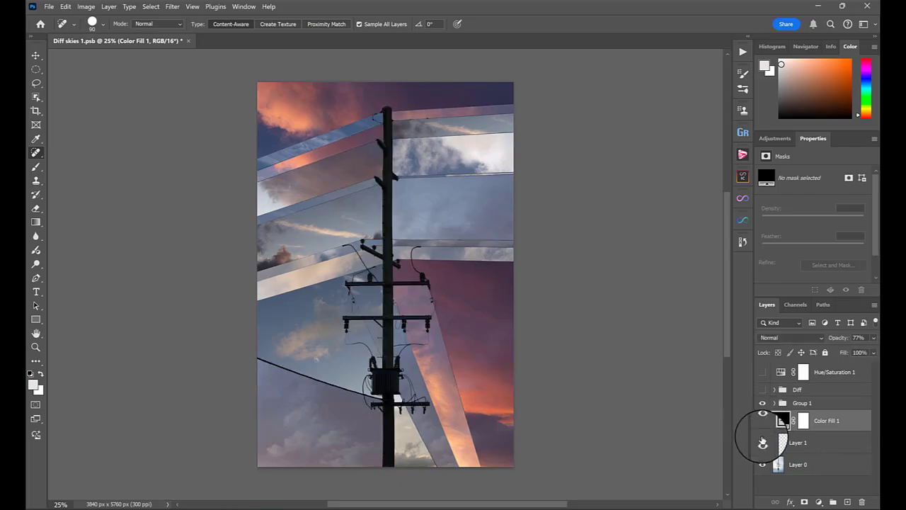
{"action": "left_click", "coordinate": [762, 422]}
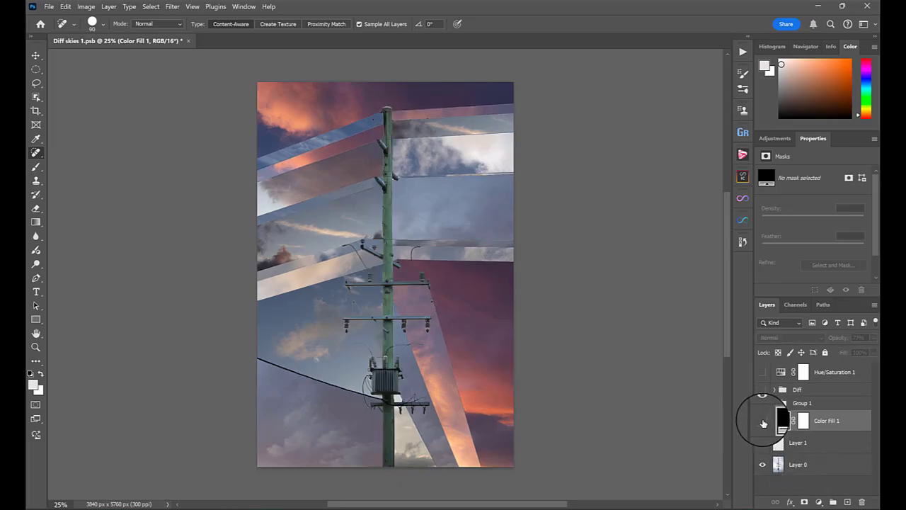
{"action": "left_click", "coordinate": [763, 422]}
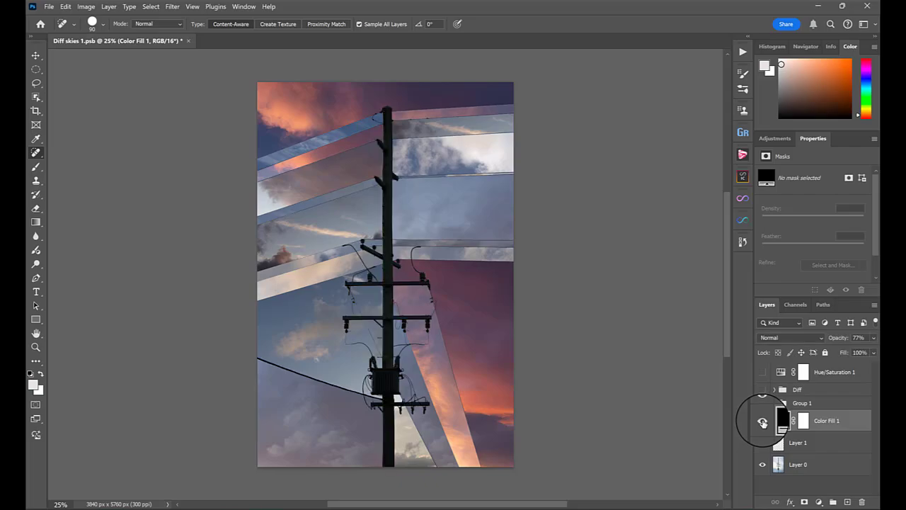
{"action": "left_click", "coordinate": [762, 422]}
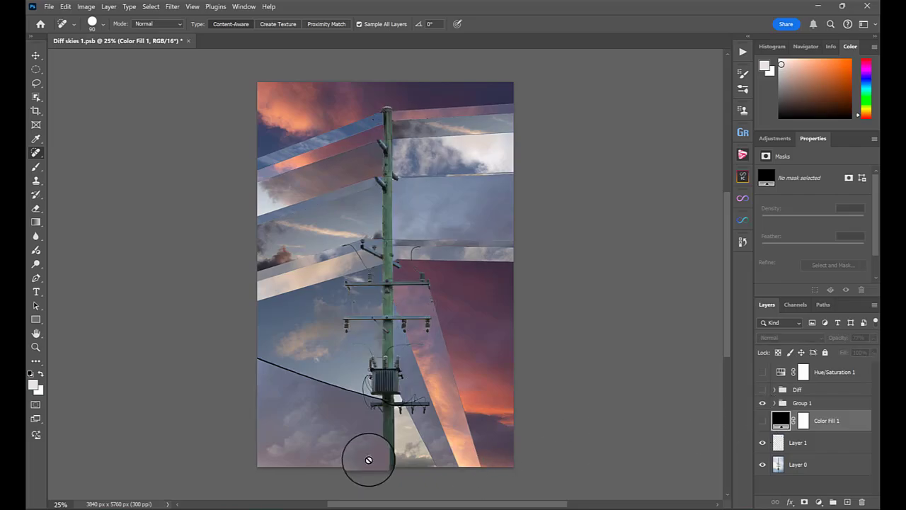
{"action": "left_click", "coordinate": [763, 421]}
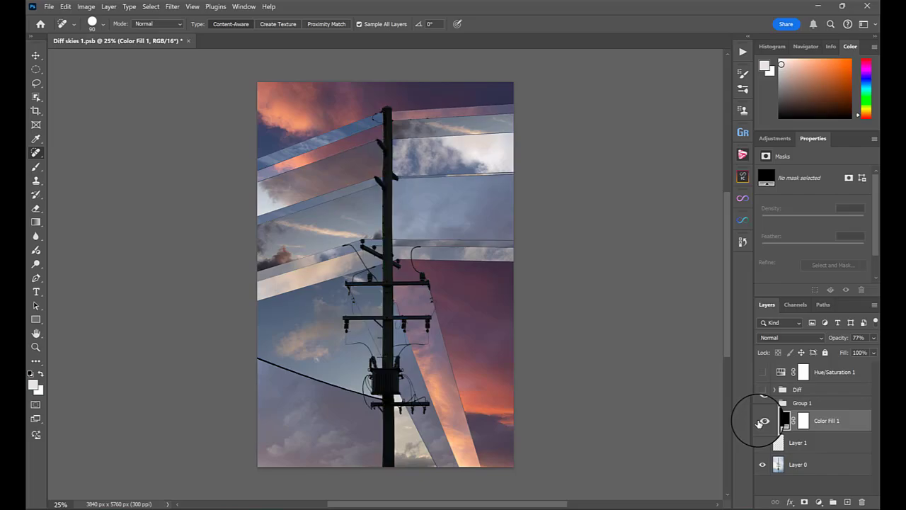
Hide Group 1 and Color Fill 1, and add a black (000000) Solid Color fill layer at 69% opacity.
{"action": "left_click", "coordinate": [762, 403]}
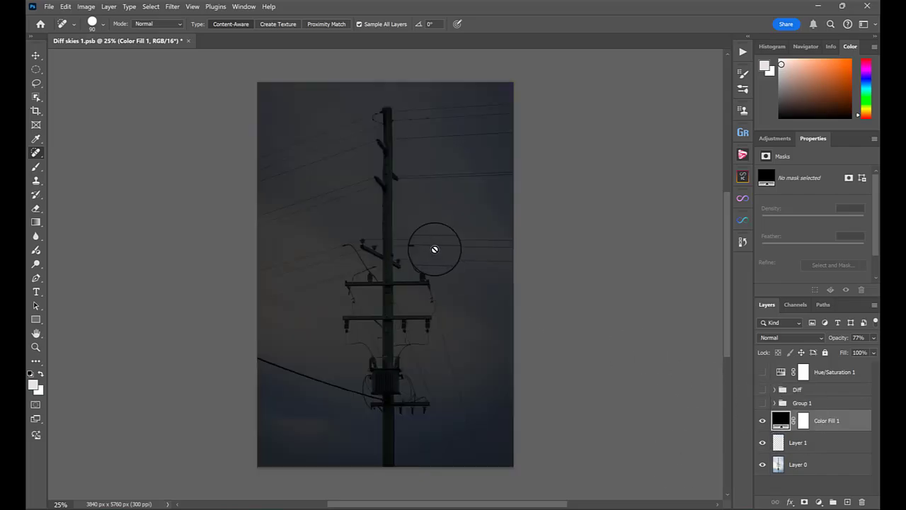
{"action": "left_click", "coordinate": [763, 421]}
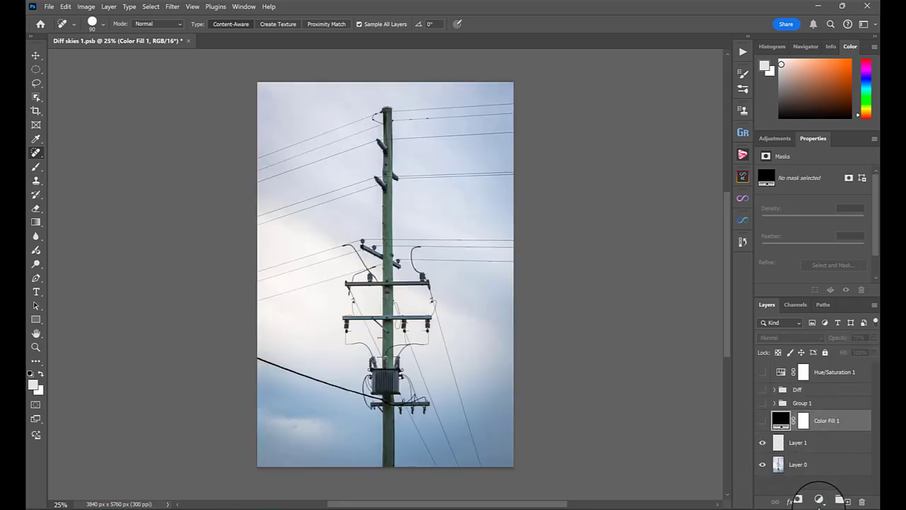
{"action": "left_click", "coordinate": [819, 501]}
{"action": "left_click", "coordinate": [809, 316]}
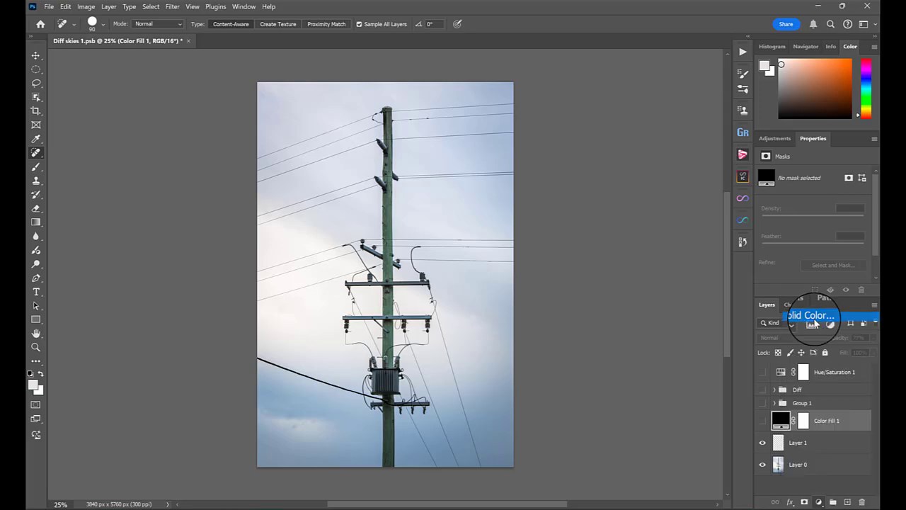
{"action": "left_click_drag", "start_coordinate": [697, 266], "coordinate": [724, 287]}
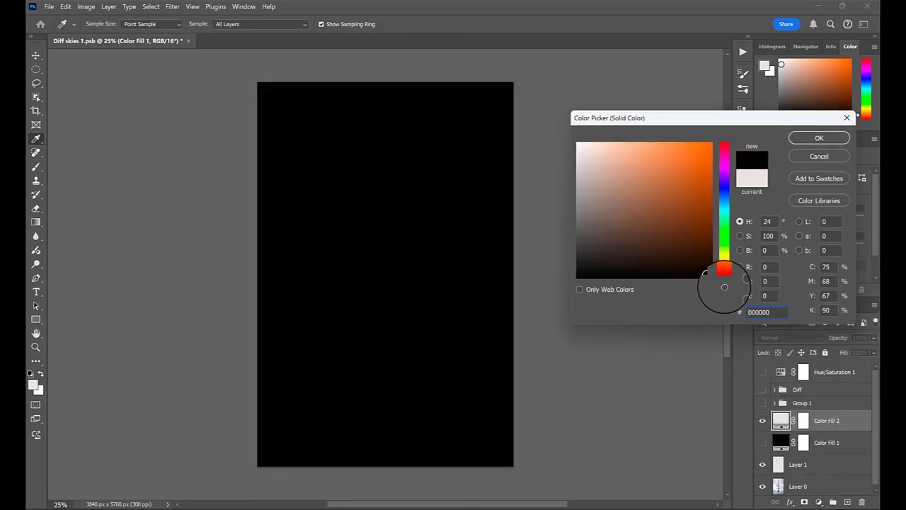
{"action": "left_click", "coordinate": [828, 139]}
{"action": "mouse_move", "coordinate": [845, 339]}
{"action": "left_mouse_down"}
{"action": "mouse_move", "coordinate": [829, 340]}
{"action": "mouse_move", "coordinate": [837, 340]}
{"action": "left_mouse_up"}
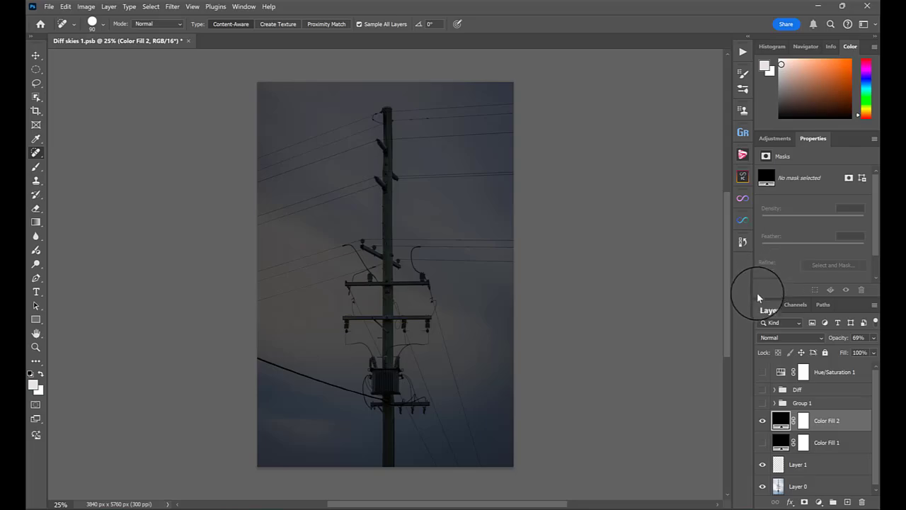
Hide Color Fill 2, show the Diff group, and compare its skies with and without the Hue/Saturation 1 adjustment.
{"action": "left_click", "coordinate": [763, 420]}
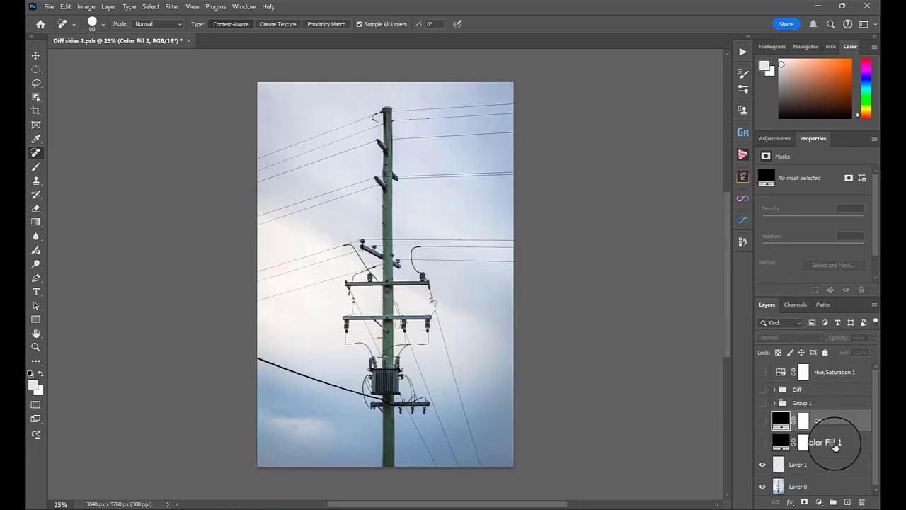
{"action": "left_click", "coordinate": [763, 390]}
{"action": "left_click", "coordinate": [763, 374]}
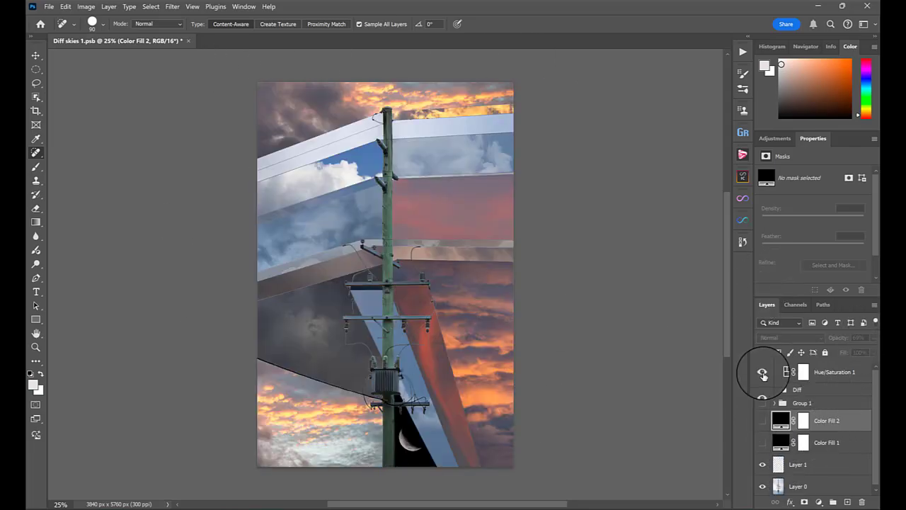
{"action": "left_click", "coordinate": [763, 376]}
{"action": "left_click", "coordinate": [764, 375]}
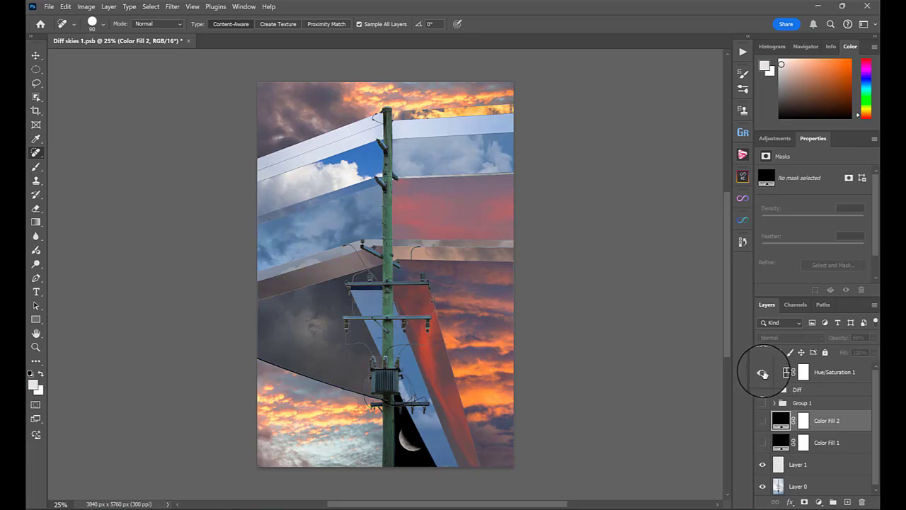
{"action": "left_click", "coordinate": [763, 403]}
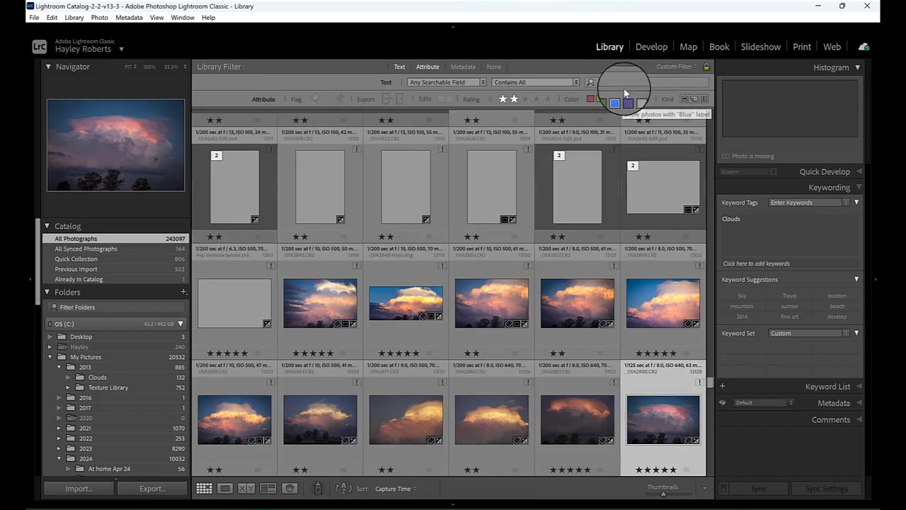
In Lightroom Classic, filter the photo library by the text "clouds".
{"action": "left_click", "coordinate": [655, 80]}
{"action": "type", "text": "cl"}
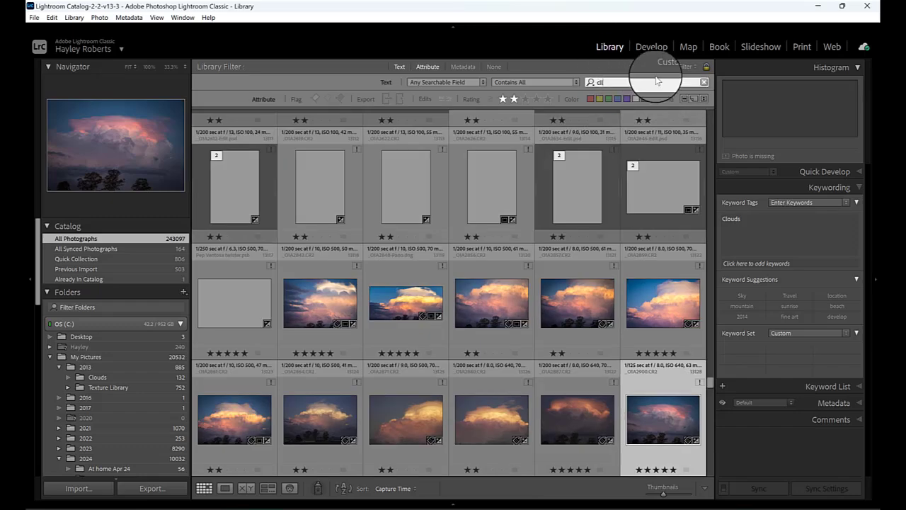
{"action": "type", "text": "ouds"}
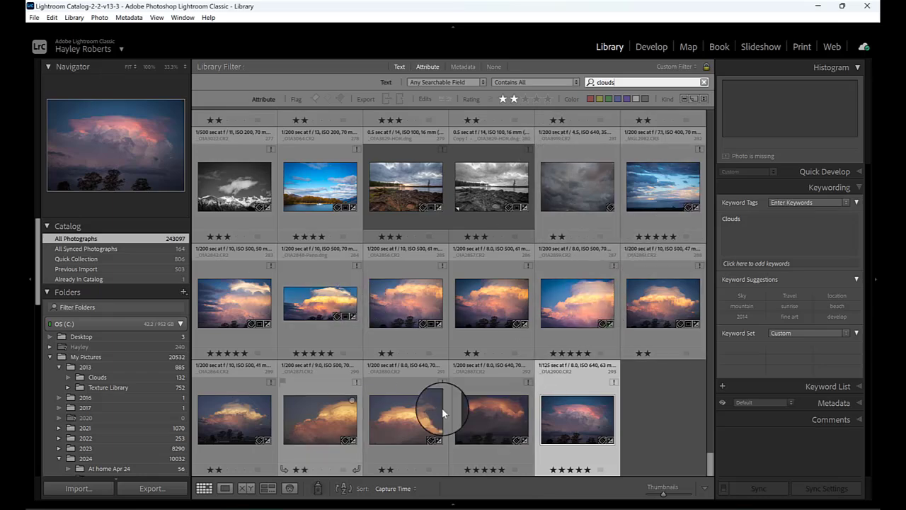
Look through the filtered cloud photos for the range of skies available for the composite.
{"action": "scroll", "coordinate": [524, 333], "scroll_direction": "up", "scroll_amount": 5}
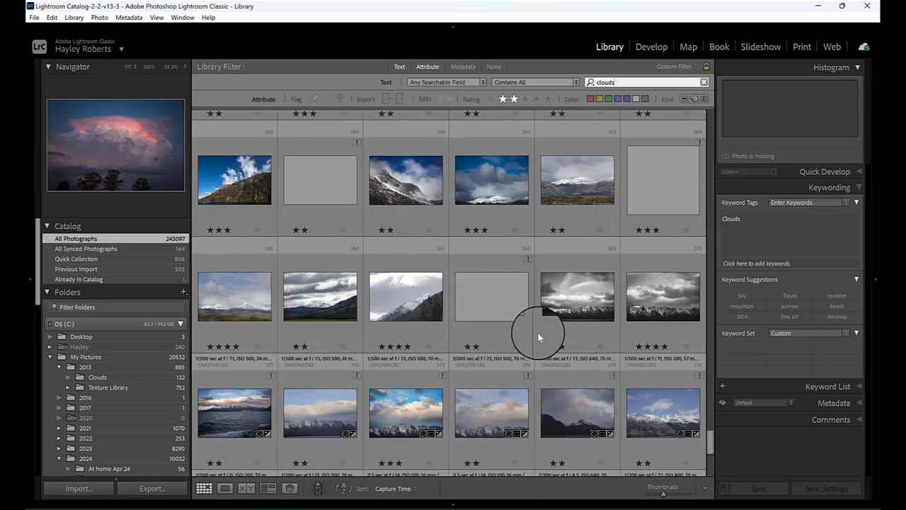
{"action": "scroll", "coordinate": [537, 331], "scroll_direction": "up", "scroll_amount": 3}
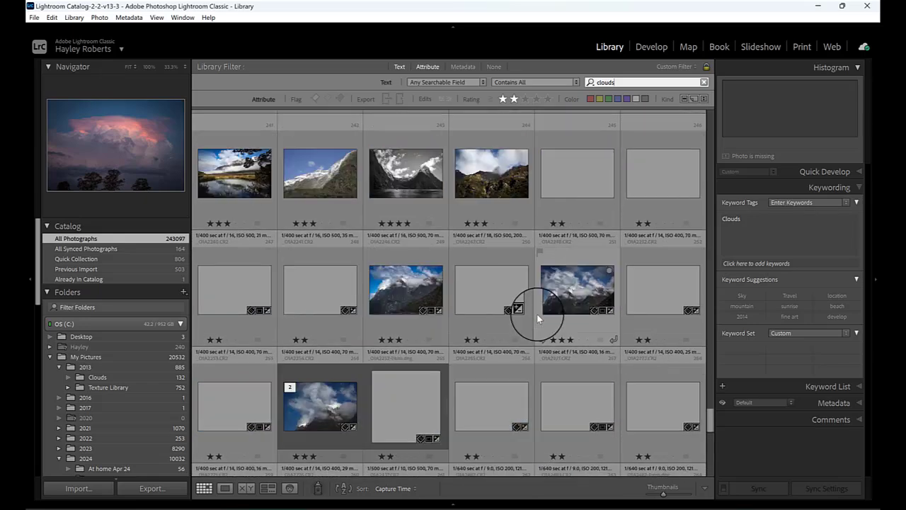
{"action": "scroll", "coordinate": [537, 315], "scroll_direction": "up", "scroll_amount": 10}
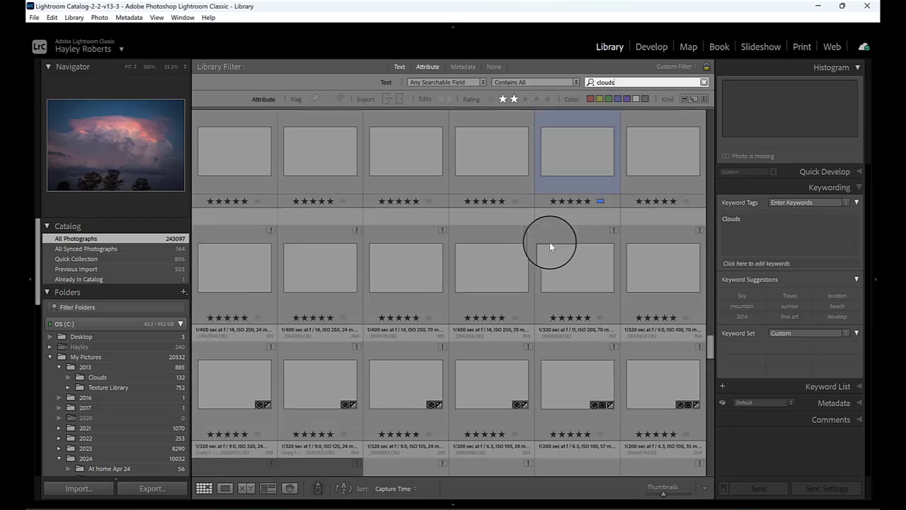
{"action": "scroll", "coordinate": [550, 244], "scroll_direction": "up", "scroll_amount": 5}
{"action": "scroll", "coordinate": [550, 246], "scroll_direction": "up", "scroll_amount": 5}
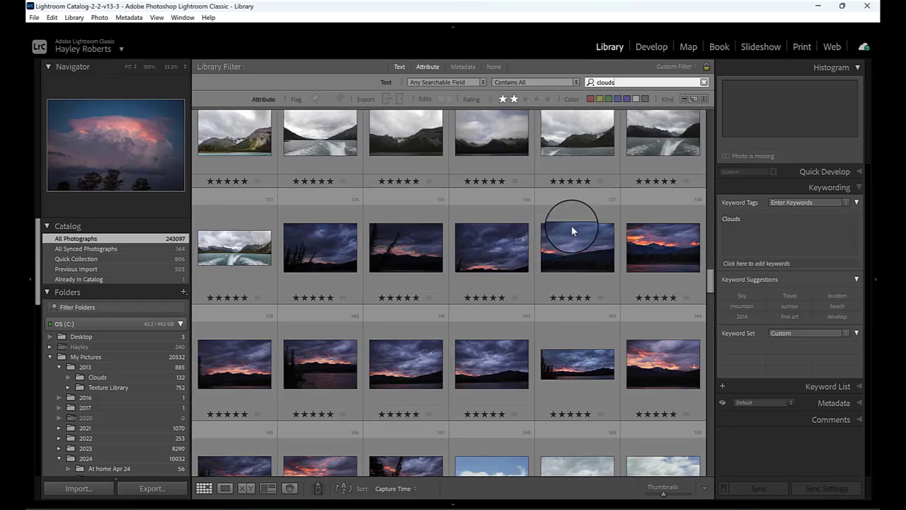
{"action": "scroll", "coordinate": [414, 241], "scroll_direction": "up", "scroll_amount": 4}
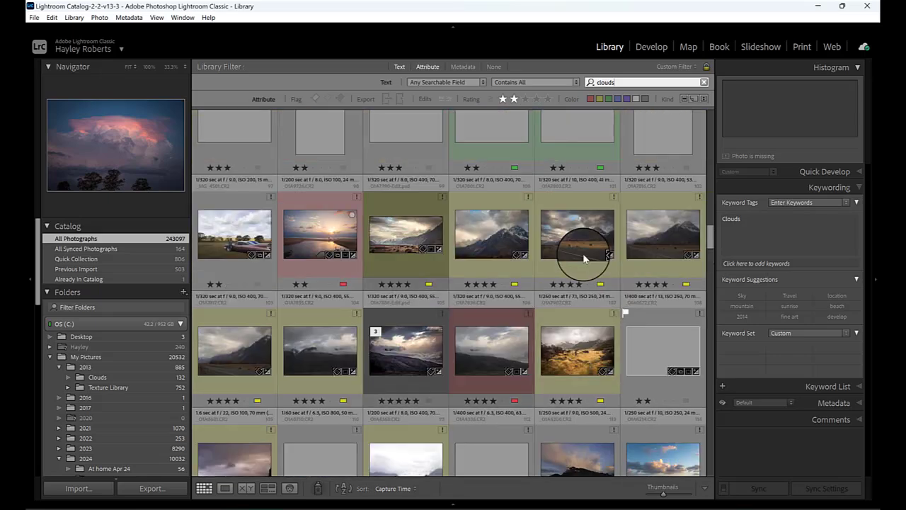
{"action": "scroll", "coordinate": [573, 283], "scroll_direction": "up", "scroll_amount": 1}
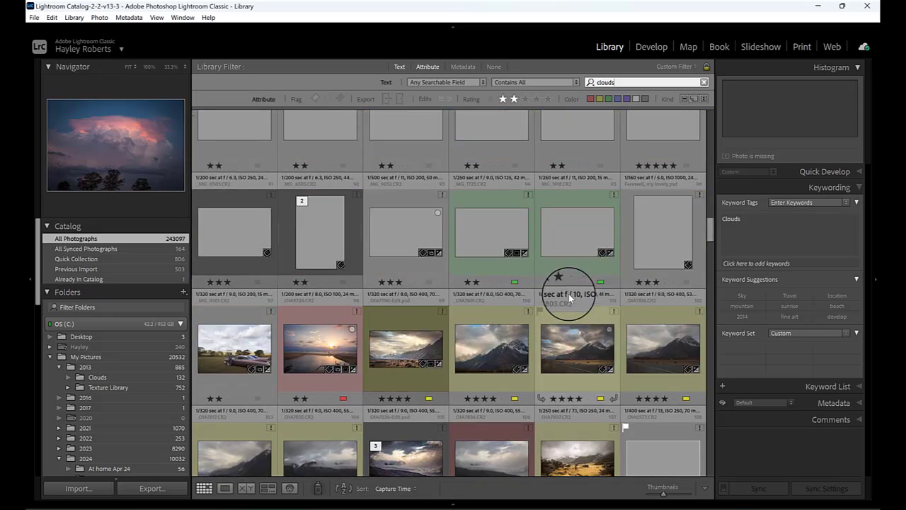
{"action": "scroll", "coordinate": [569, 305], "scroll_direction": "up", "scroll_amount": 5}
{"action": "scroll", "coordinate": [569, 306], "scroll_direction": "up", "scroll_amount": 4}
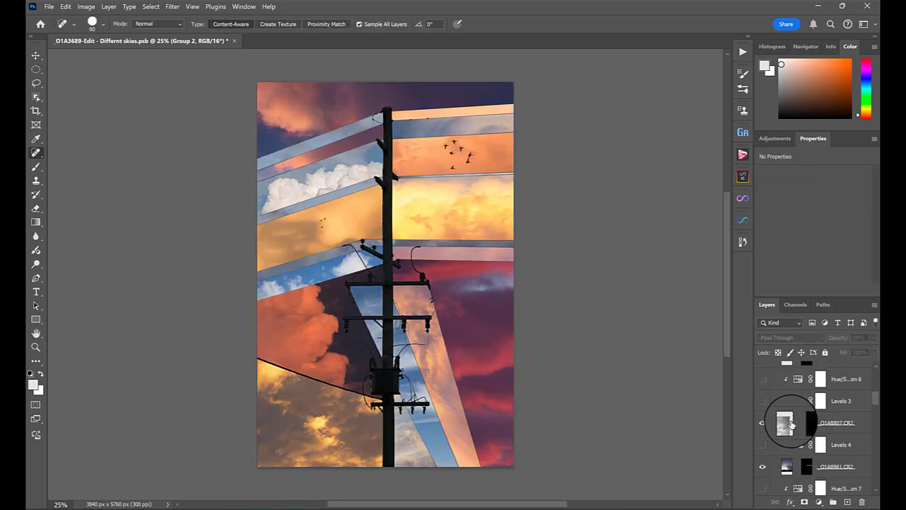
In Photoshop, revert _O1A3689-Edit - Differnt skies.psb to its Open history state and close the history.
{"action": "left_click", "coordinate": [741, 242]}
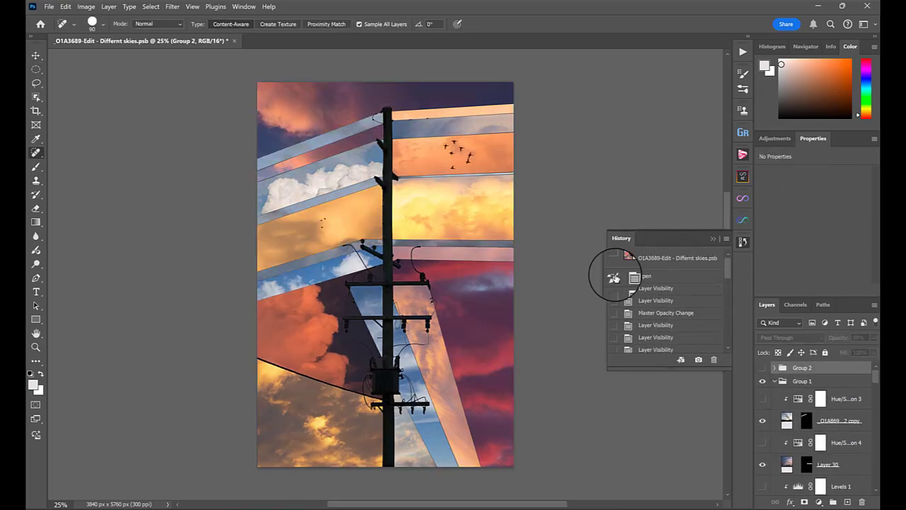
{"action": "left_click", "coordinate": [641, 276]}
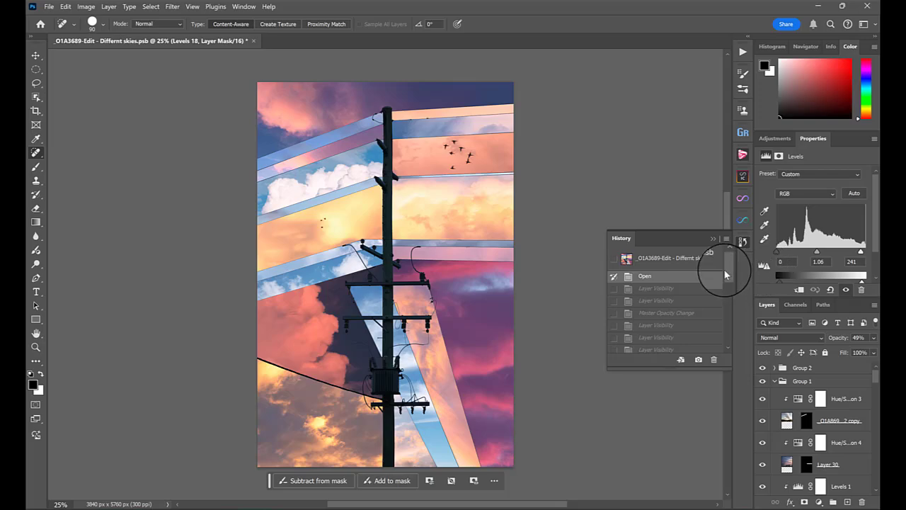
{"action": "left_click_drag", "start_coordinate": [729, 271], "coordinate": [728, 348]}
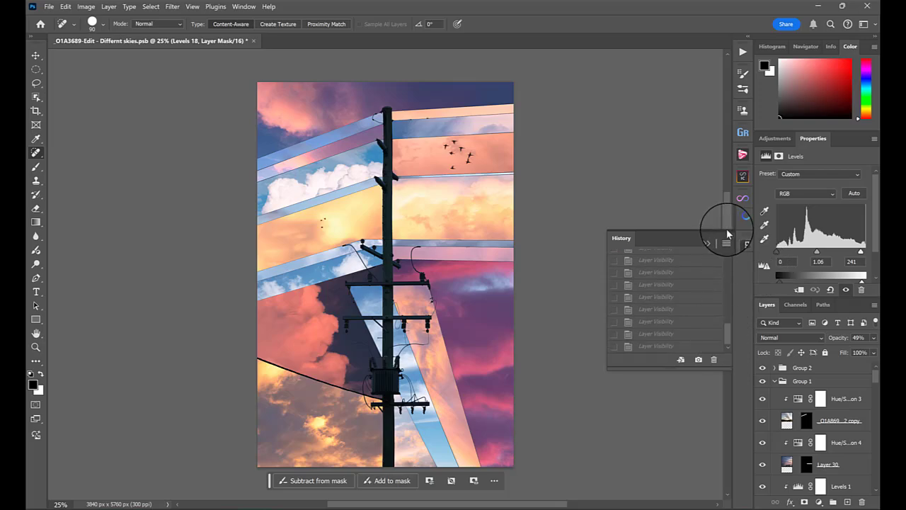
{"action": "left_click", "coordinate": [713, 239]}
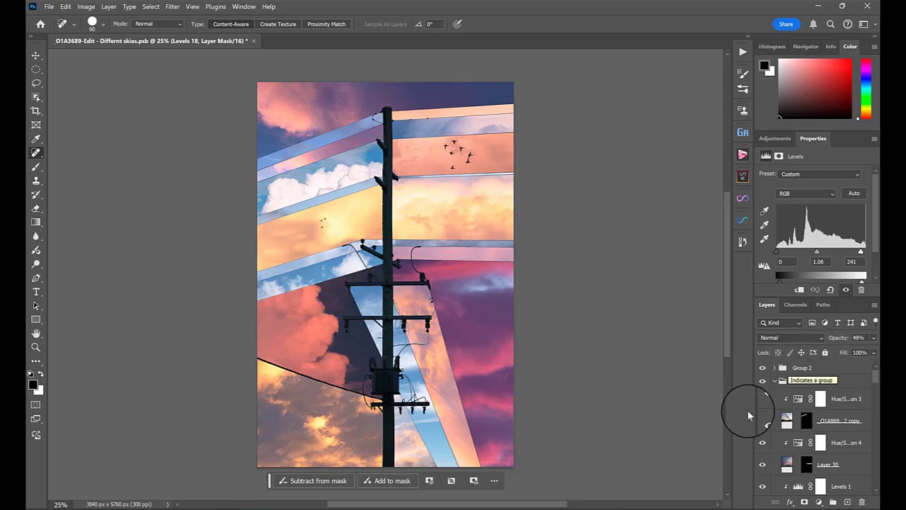
Hide Group 1 and the Color Fill 1 layer to reveal the original power pole photo.
{"action": "left_click", "coordinate": [762, 380]}
{"action": "scroll", "coordinate": [850, 444], "scroll_direction": "down", "scroll_amount": 10}
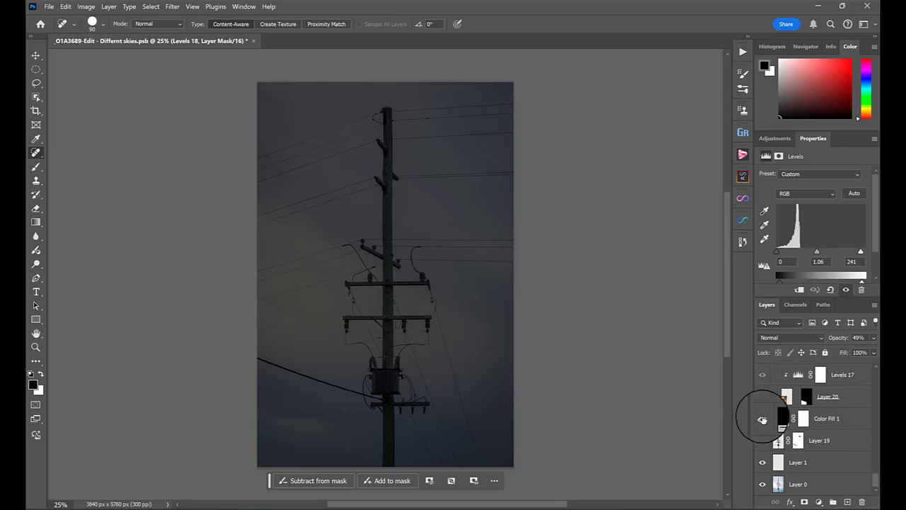
{"action": "left_click", "coordinate": [763, 419]}
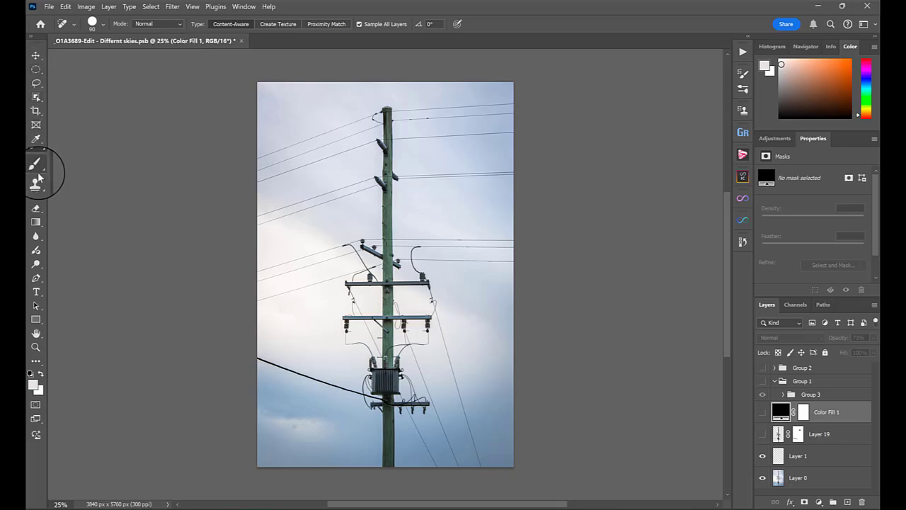
Choose the Magic Wand tool, activate Layer 0, try selecting the sky near the pole's upper end, and clear the selection.
{"action": "left_click", "coordinate": [36, 97]}
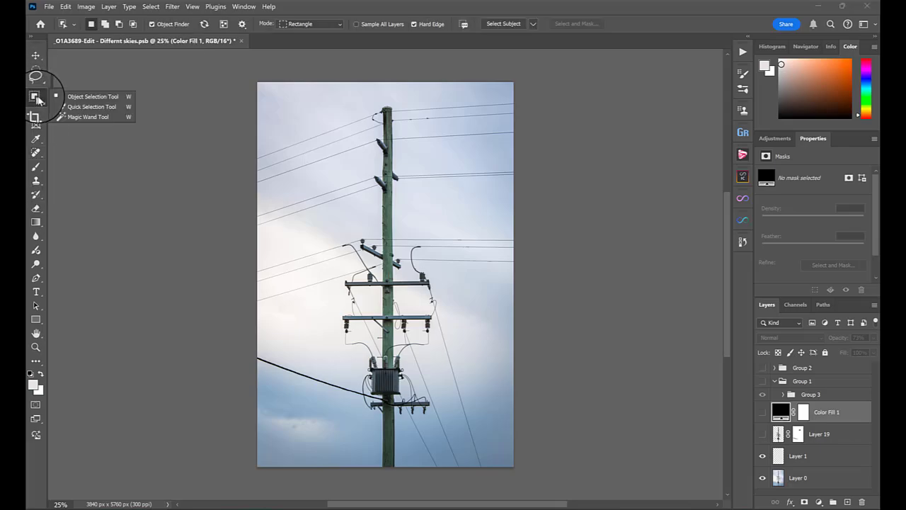
{"action": "left_click", "coordinate": [108, 118]}
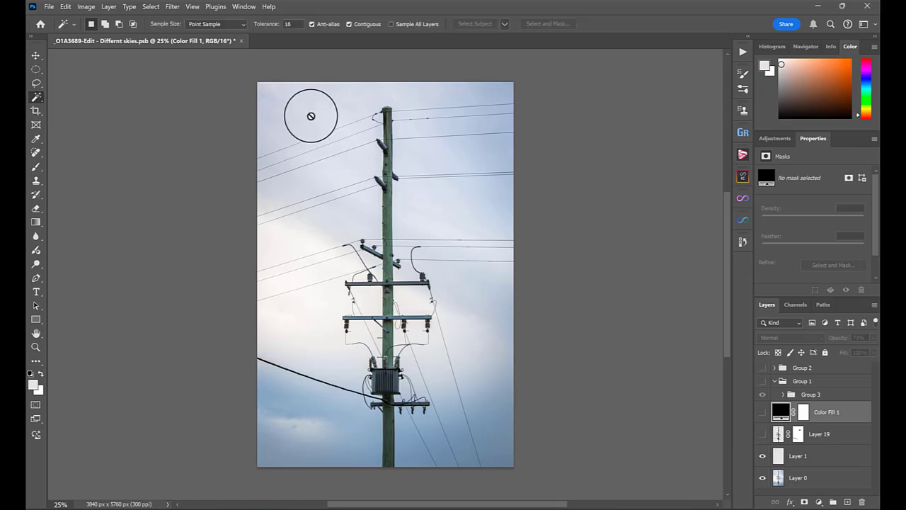
{"action": "left_click", "coordinate": [779, 478]}
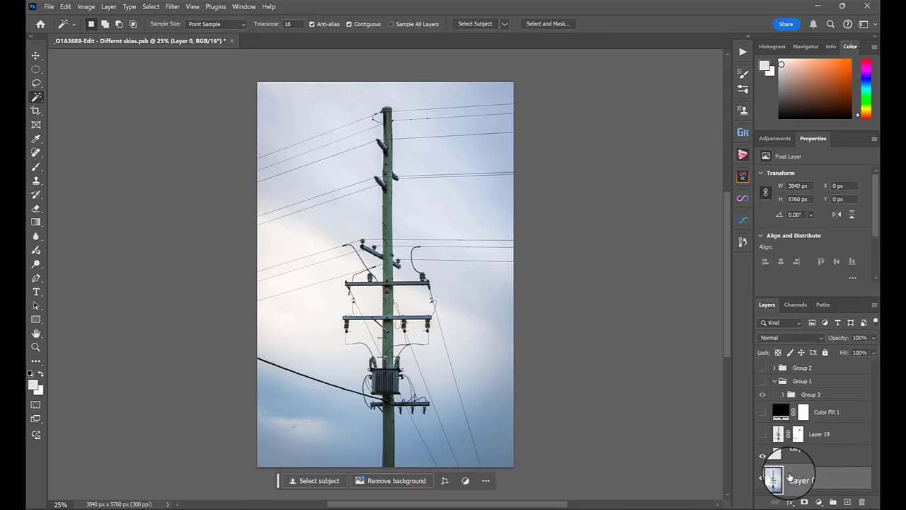
{"action": "left_click", "coordinate": [324, 116]}
{"action": "key", "text": "ctrl+d"}
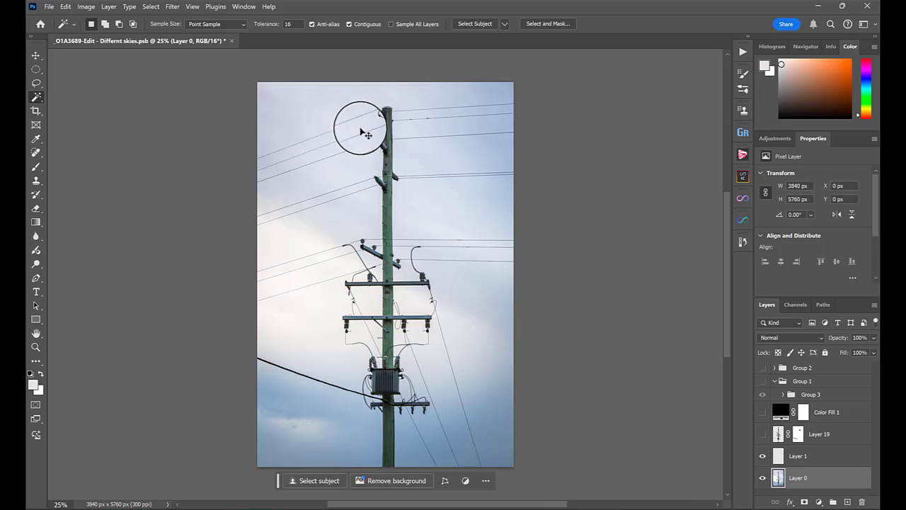
Select the whole sky above the uppermost wires with the Magic Wand at tolerance 49 and use it to mask a new layer above Layer 1.
{"action": "left_click", "coordinate": [266, 112]}
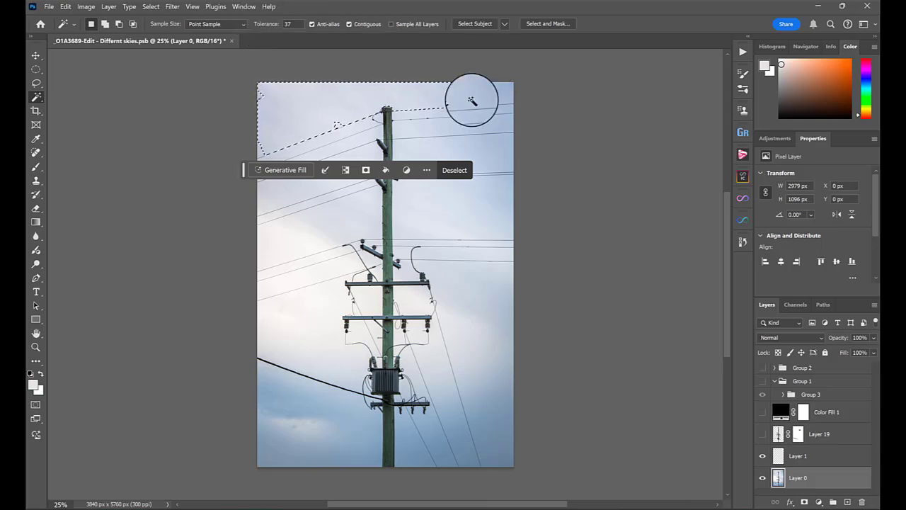
{"action": "left_click", "coordinate": [499, 103]}
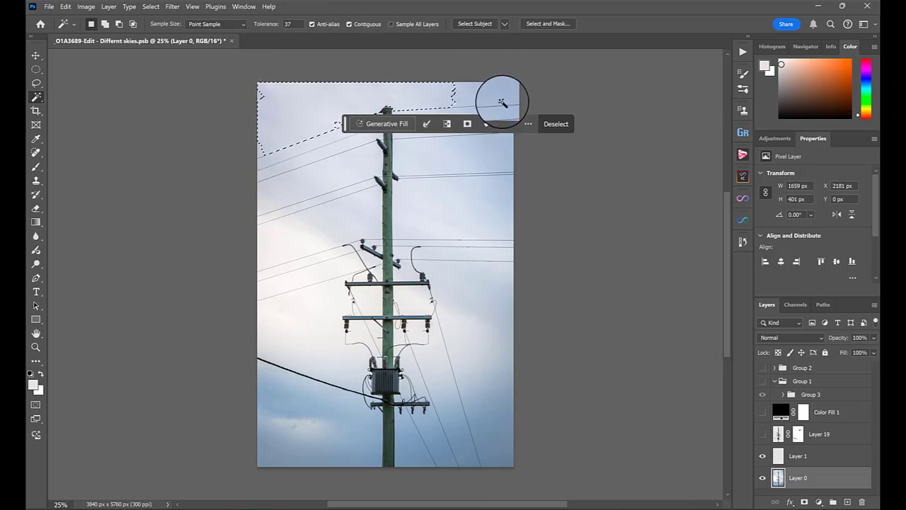
{"action": "left_click", "coordinate": [298, 94]}
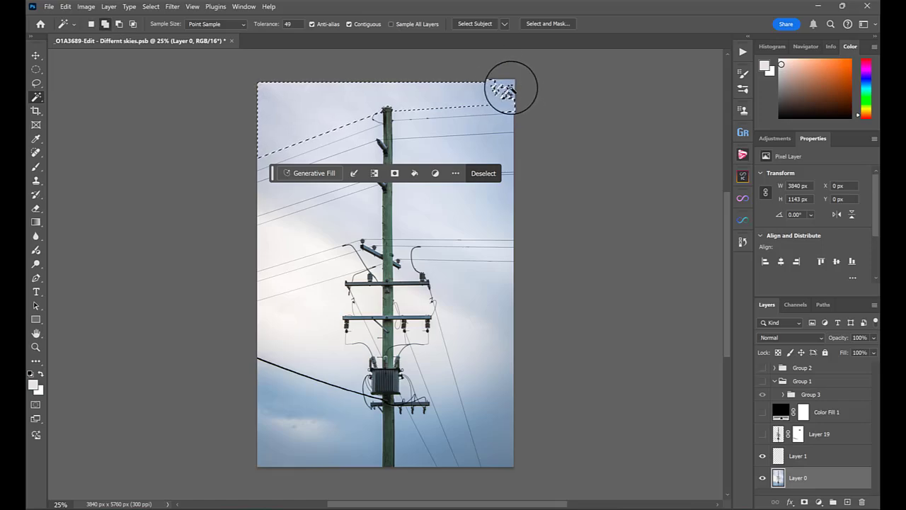
{"action": "left_click", "coordinate": [511, 87]}
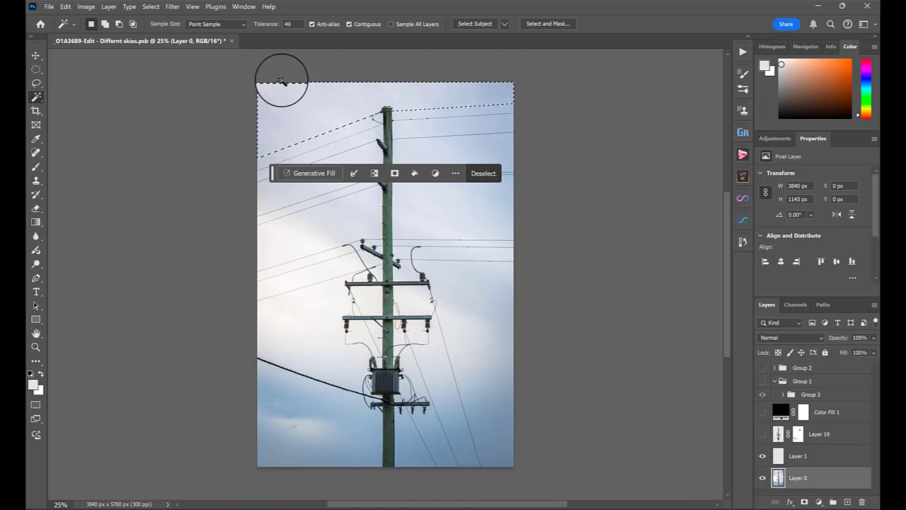
{"action": "left_click", "coordinate": [809, 456]}
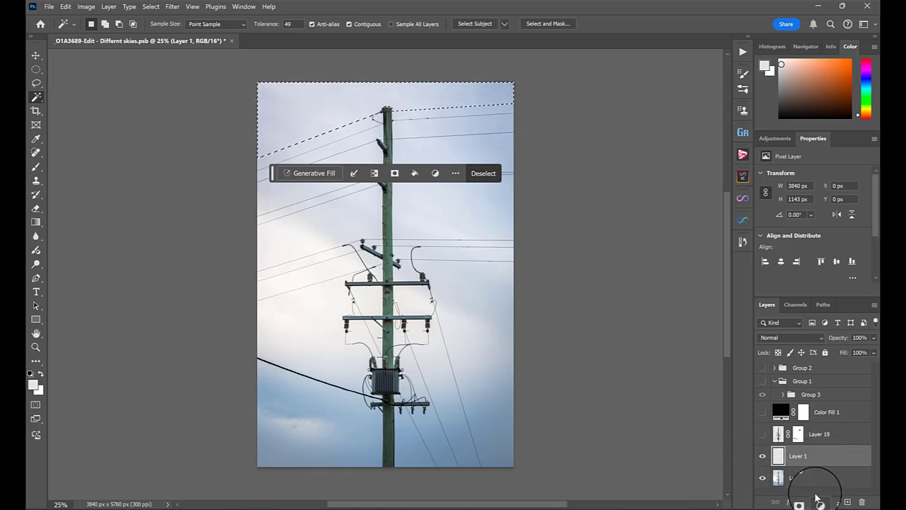
{"action": "left_click", "coordinate": [820, 501]}
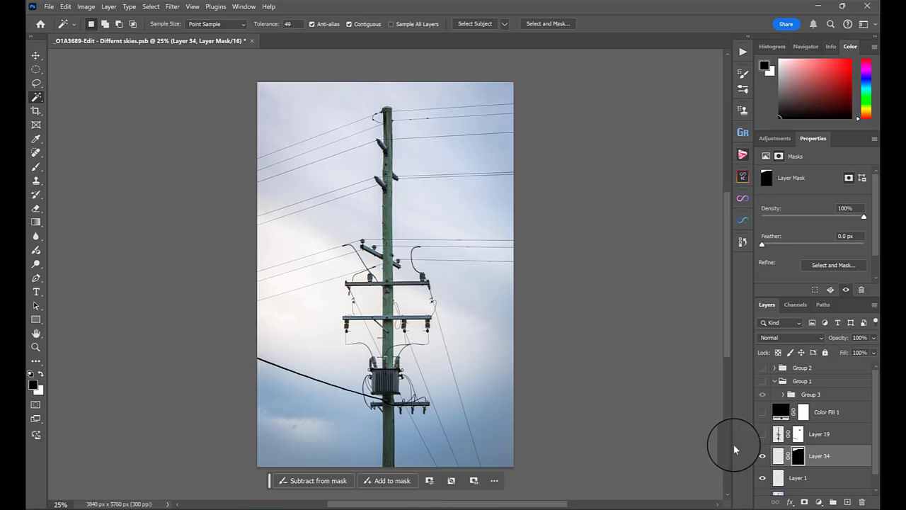
Select the sky strip between the first and second wires left of the pole on Layer 0 and mask a new layer above Layer 34 with it.
{"action": "scroll", "coordinate": [779, 468], "scroll_direction": "down", "scroll_amount": 1}
{"action": "left_click", "coordinate": [778, 484]}
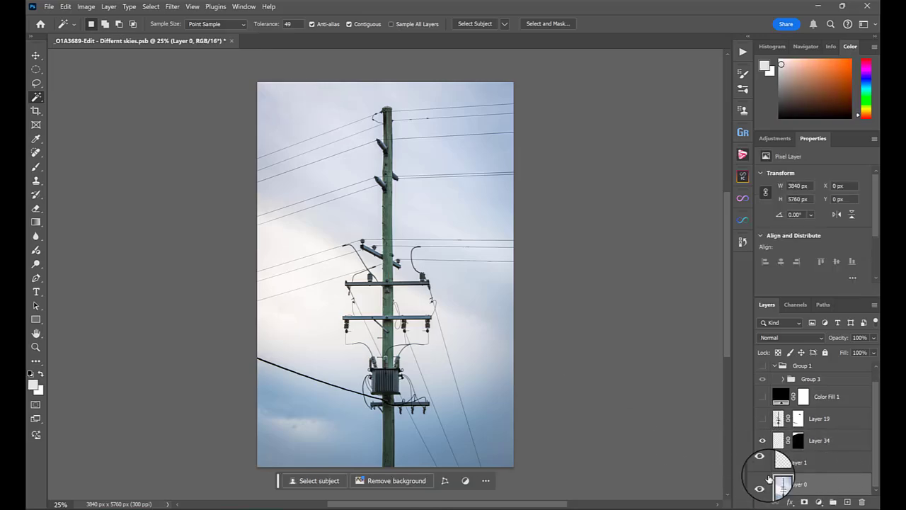
{"action": "left_click", "coordinate": [361, 133]}
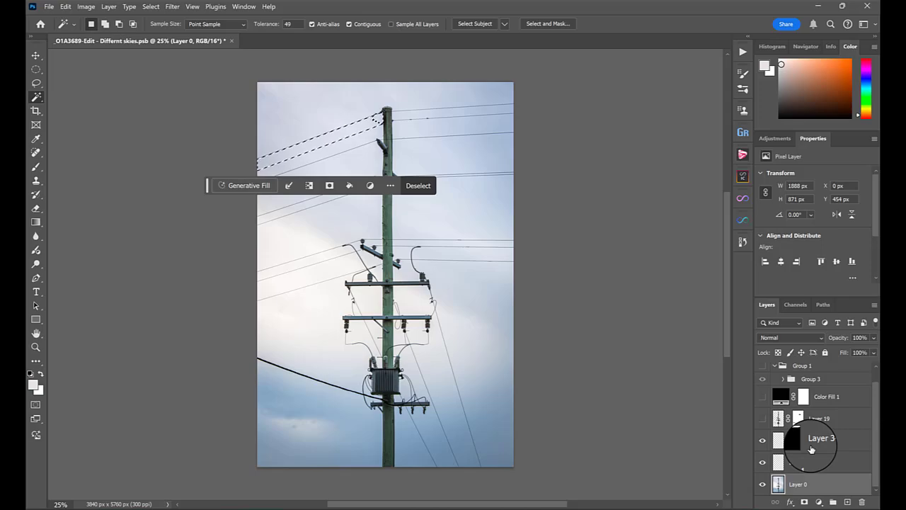
{"action": "left_click", "coordinate": [815, 440]}
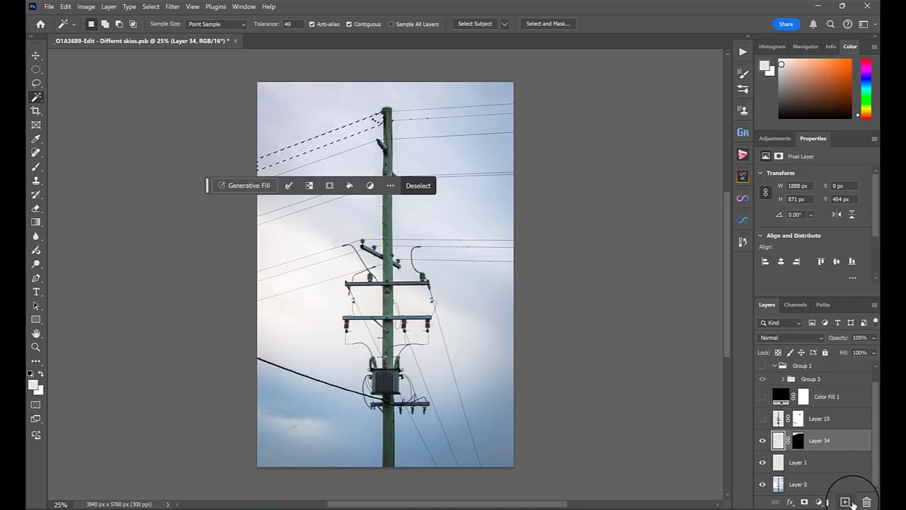
{"action": "left_click", "coordinate": [846, 501]}
{"action": "left_click", "coordinate": [804, 502]}
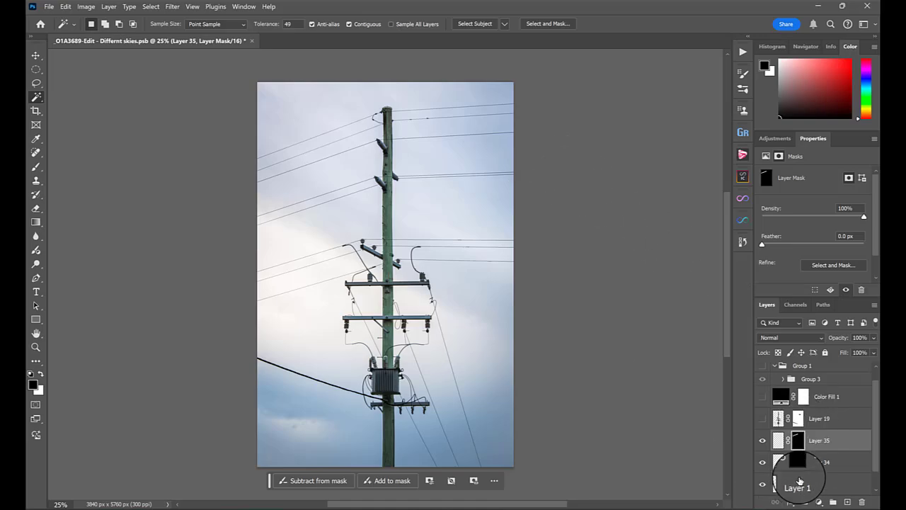
Select the sky strip between the two highest wires right of the pole on Layer 0 and mask a new layer above Layer 35 with it.
{"action": "scroll", "coordinate": [799, 482], "scroll_direction": "down", "scroll_amount": 1}
{"action": "left_click", "coordinate": [799, 484]}
{"action": "left_click", "coordinate": [471, 115]}
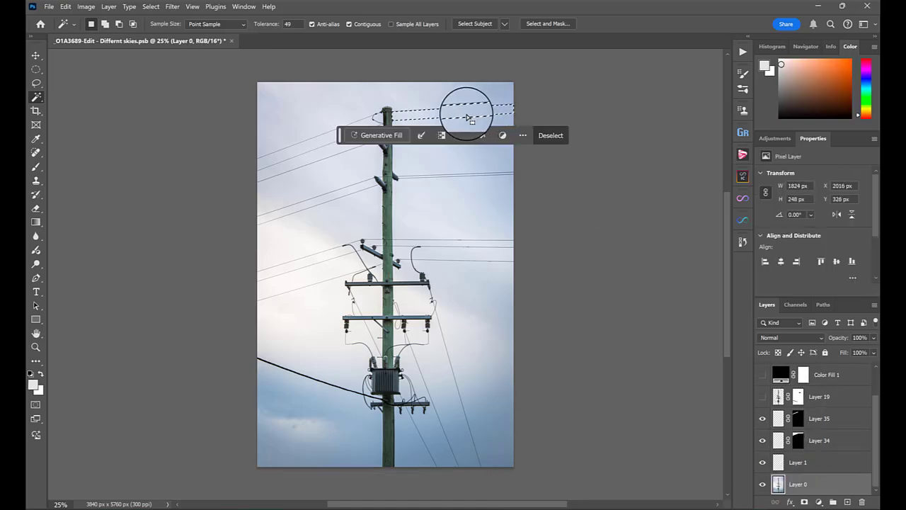
{"action": "left_click", "coordinate": [835, 418]}
{"action": "left_click", "coordinate": [799, 484]}
{"action": "left_click", "coordinate": [474, 115]}
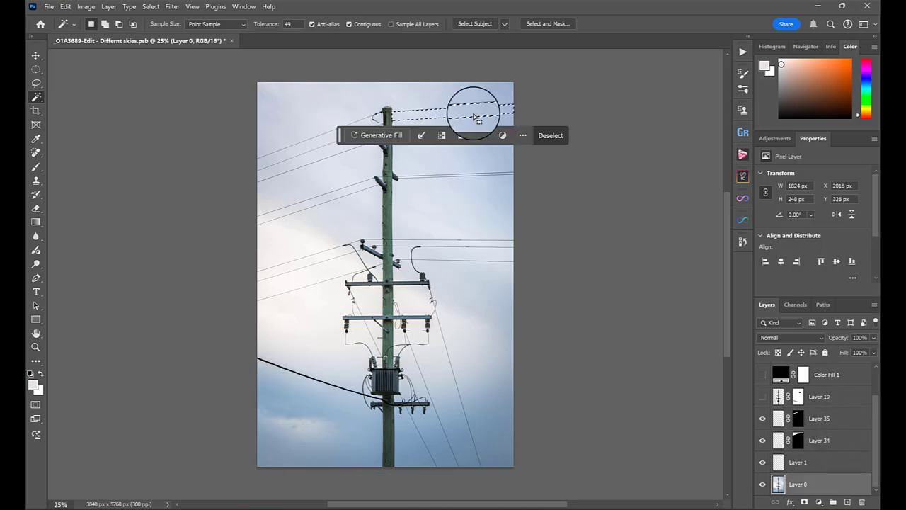
{"action": "left_click", "coordinate": [847, 501]}
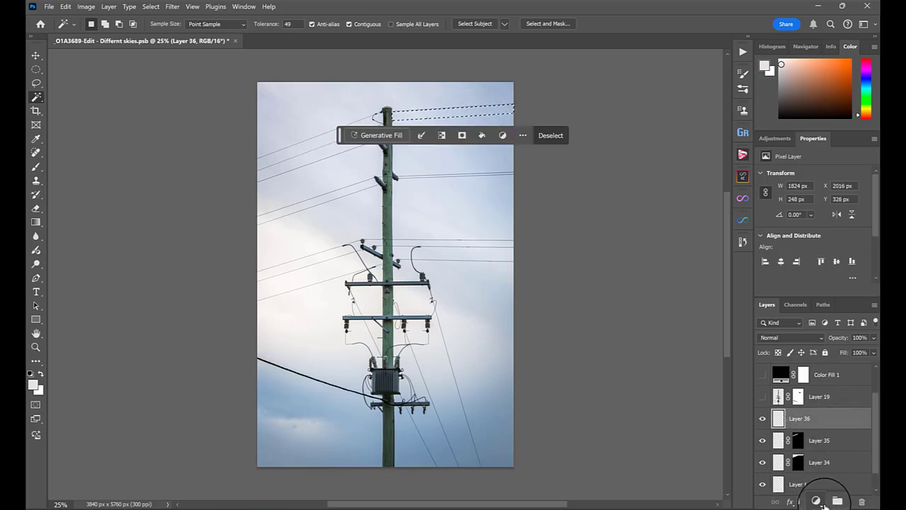
{"action": "left_click", "coordinate": [804, 502]}
Activate Layer 0, try selecting the sky strip between the second and third wires left of the pole, and clear the selection.
{"action": "scroll", "coordinate": [825, 460], "scroll_direction": "down", "scroll_amount": 1}
{"action": "left_click", "coordinate": [814, 483]}
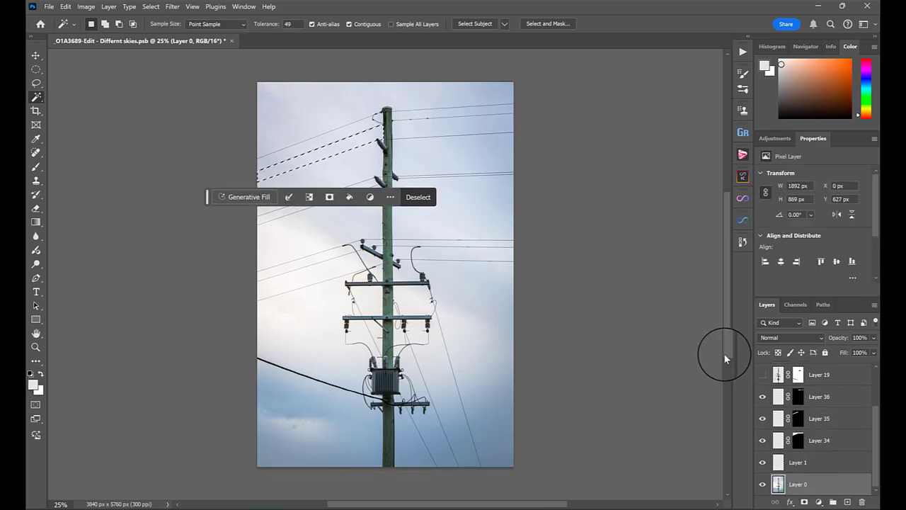
{"action": "key", "text": "ctrl+d"}
Select the sky between the two diagonal wires right of the lower pole, adding the areas around the cable loops beside the transformer.
{"action": "scroll", "coordinate": [479, 314], "scroll_direction": "down", "scroll_amount": 3}
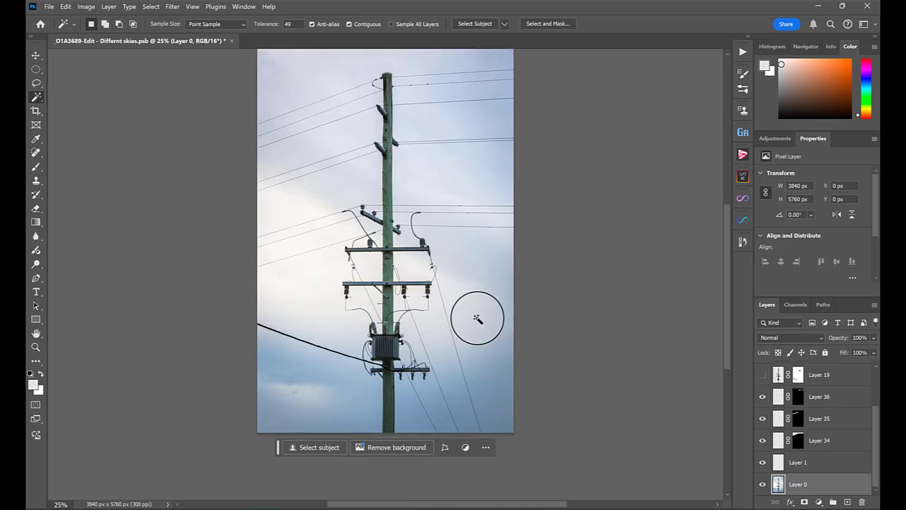
{"action": "key", "text": "ctrl+plus"}
{"action": "key", "text": "ctrl+plus"}
{"action": "key", "text": "ctrl+plus"}
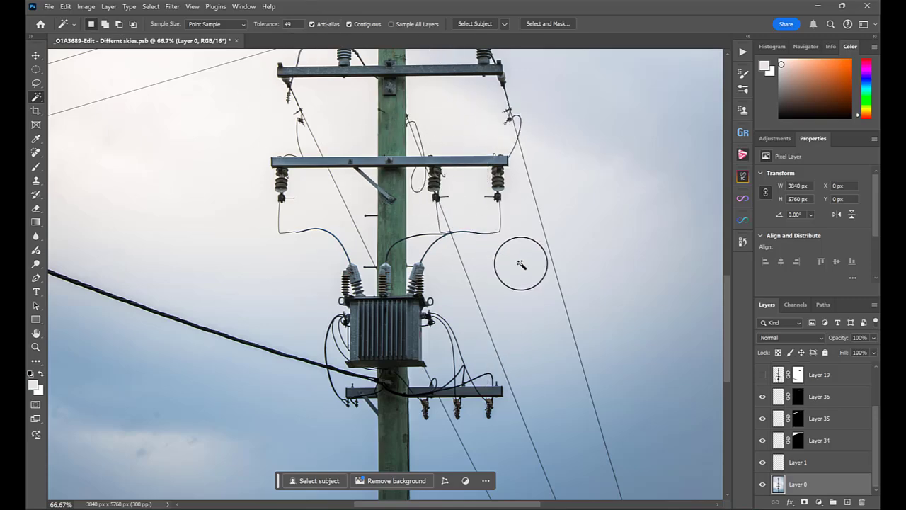
{"action": "scroll", "coordinate": [563, 277], "scroll_direction": "down", "scroll_amount": 3}
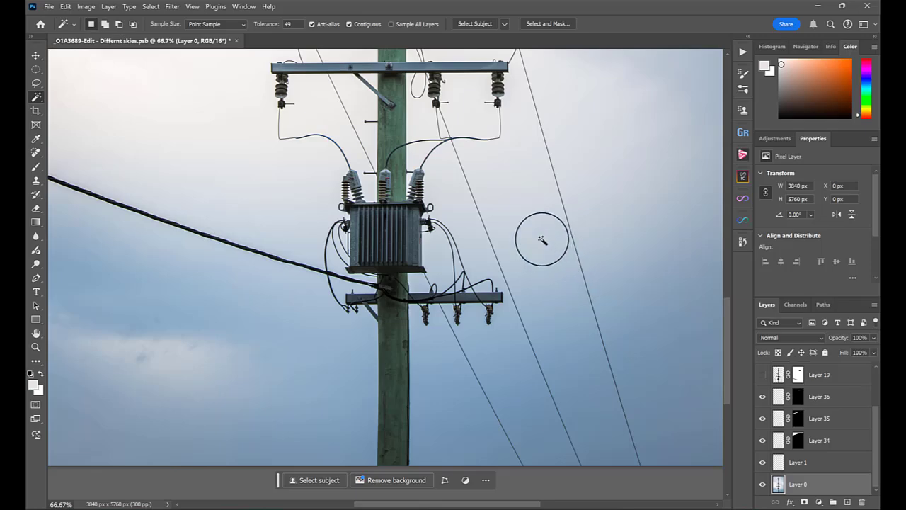
{"action": "scroll", "coordinate": [541, 239], "scroll_direction": "up", "scroll_amount": 3}
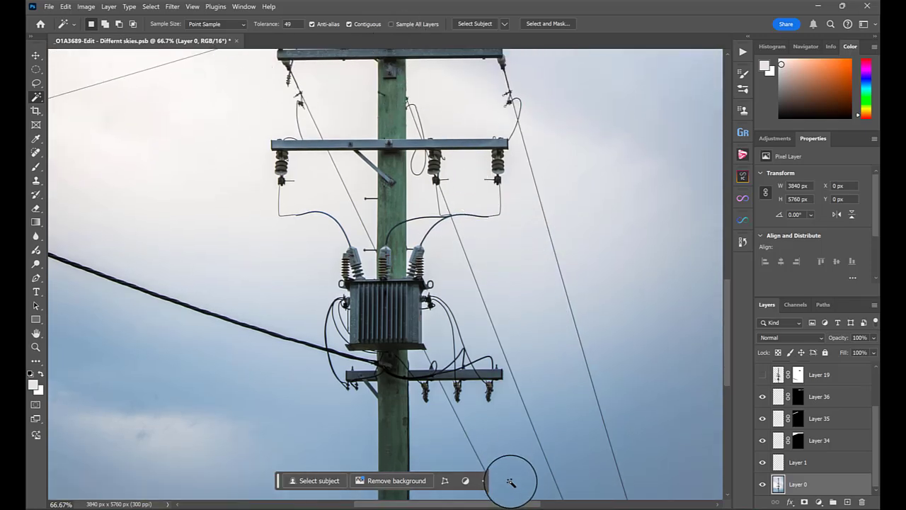
{"action": "left_click", "coordinate": [517, 453]}
{"action": "scroll", "coordinate": [549, 361], "scroll_direction": "down", "scroll_amount": 1}
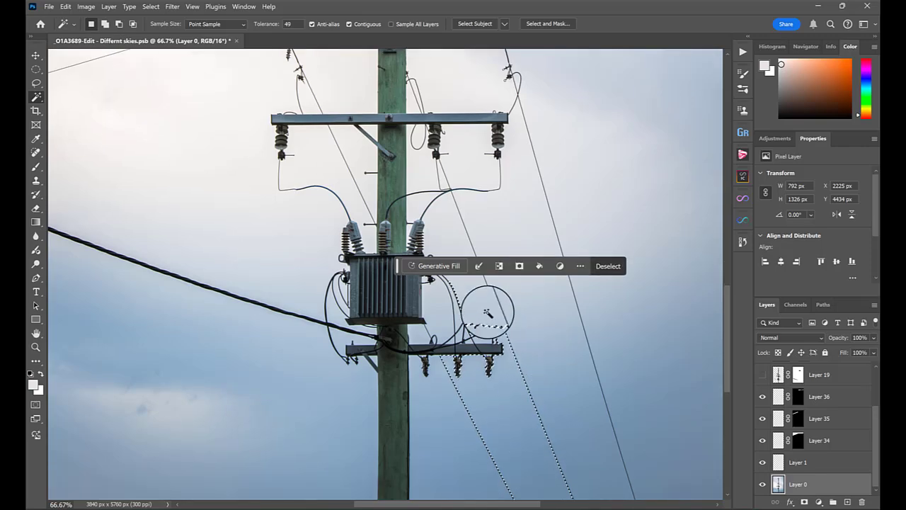
{"action": "left_click", "coordinate": [441, 318], "text": "shift"}
{"action": "left_click", "coordinate": [479, 327], "text": "shift"}
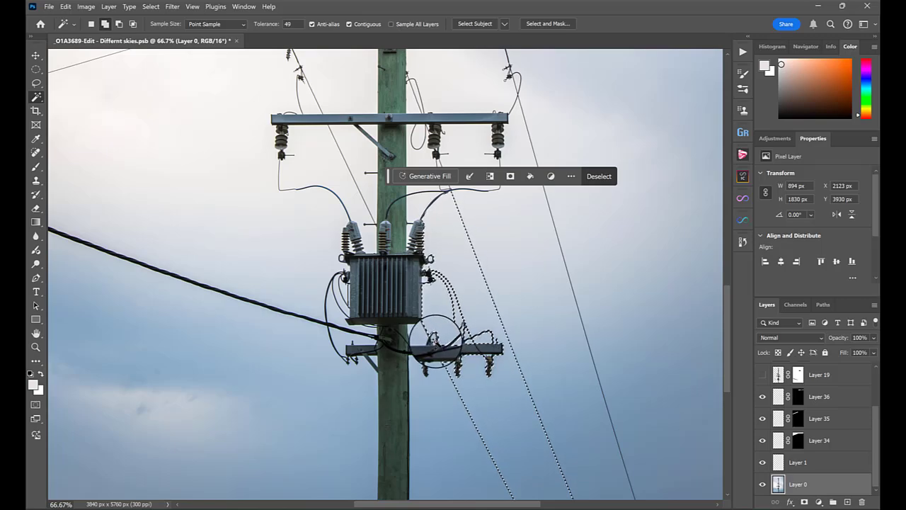
Add the small sky gaps between the pole and the transformer's right-hand insulators to the selection.
{"action": "scroll", "coordinate": [440, 286], "scroll_direction": "up", "scroll_amount": 1}
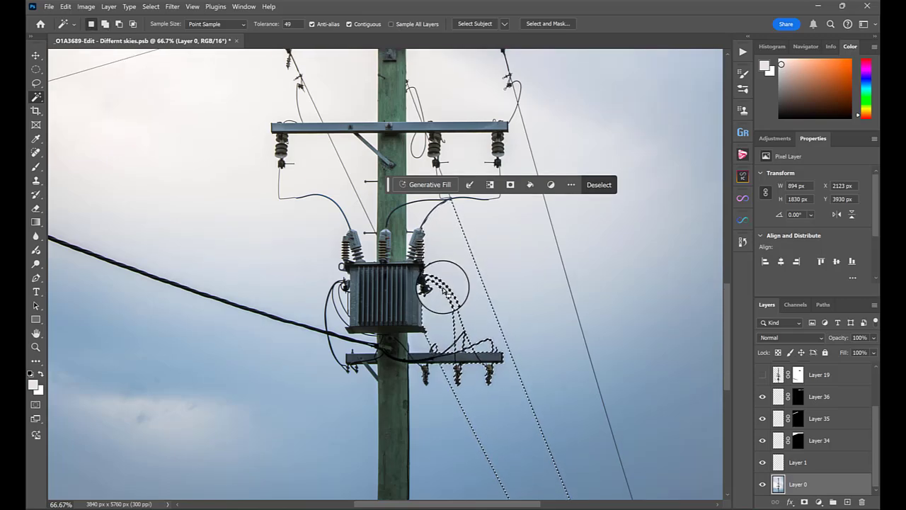
{"action": "key", "text": "ctrl+plus"}
{"action": "key", "text": "ctrl+plus"}
{"action": "key", "text": "ctrl+plus"}
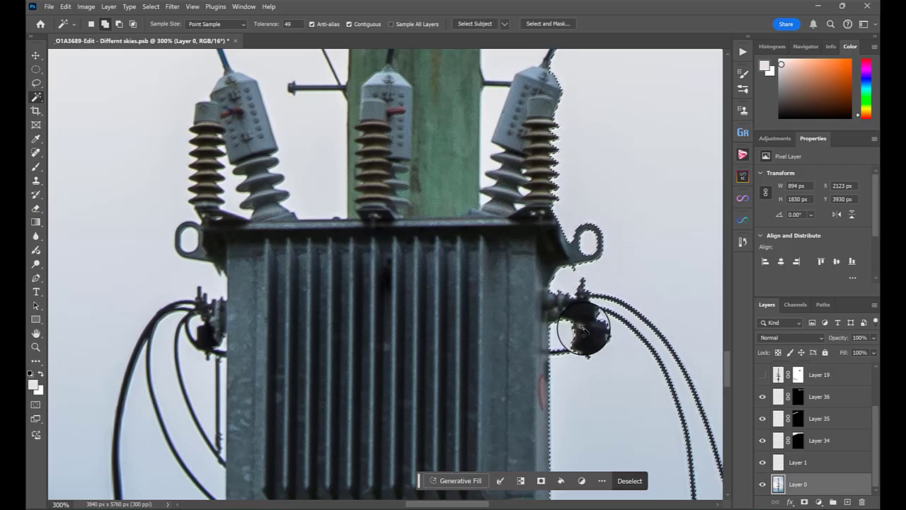
{"action": "key", "text": "ctrl+minus"}
{"action": "key", "text": "ctrl+plus"}
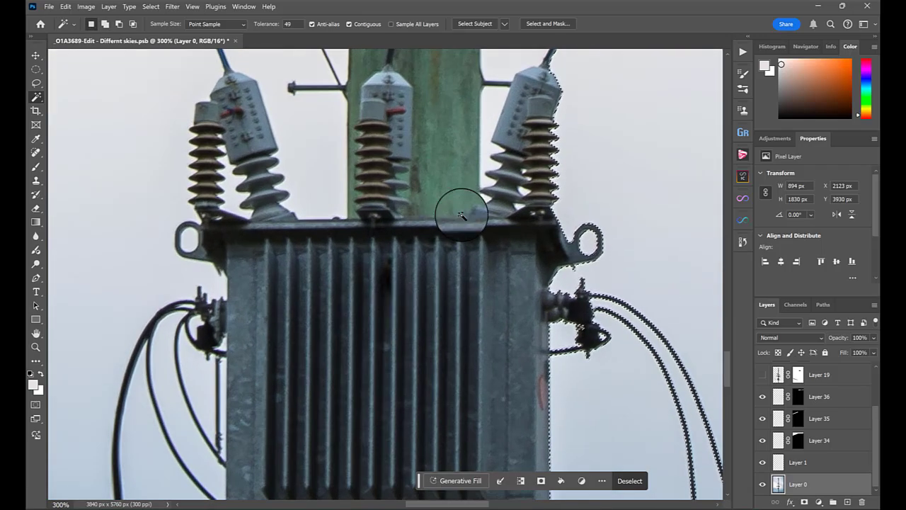
{"action": "left_click", "coordinate": [532, 203]}
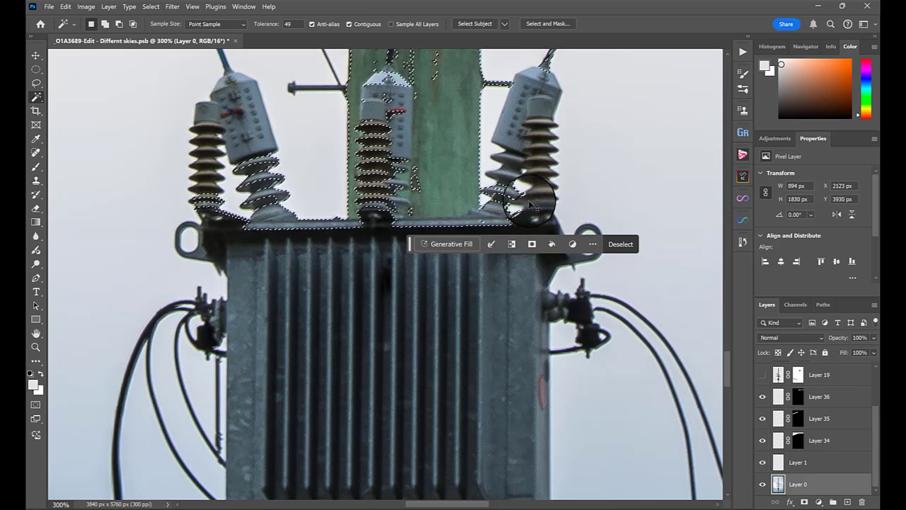
{"action": "left_click", "coordinate": [519, 205]}
{"action": "left_click", "coordinate": [518, 205]}
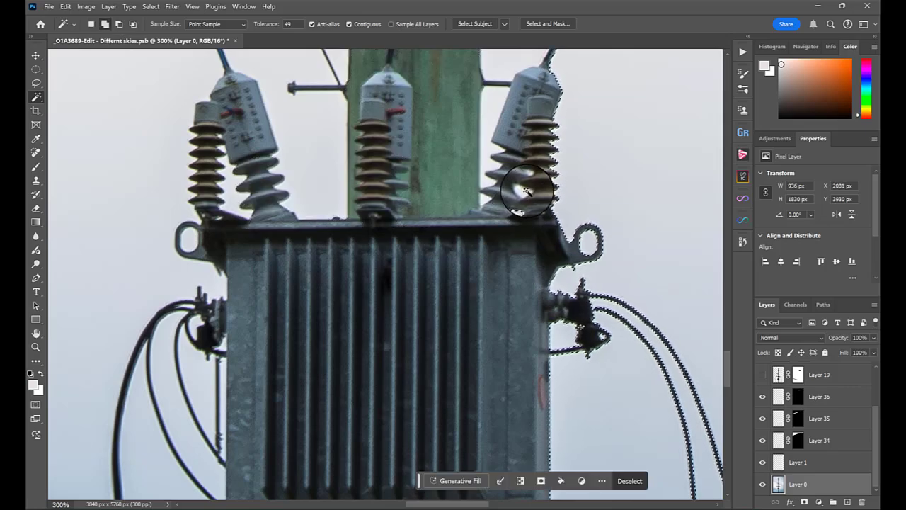
{"action": "left_click", "coordinate": [528, 172], "text": "shift"}
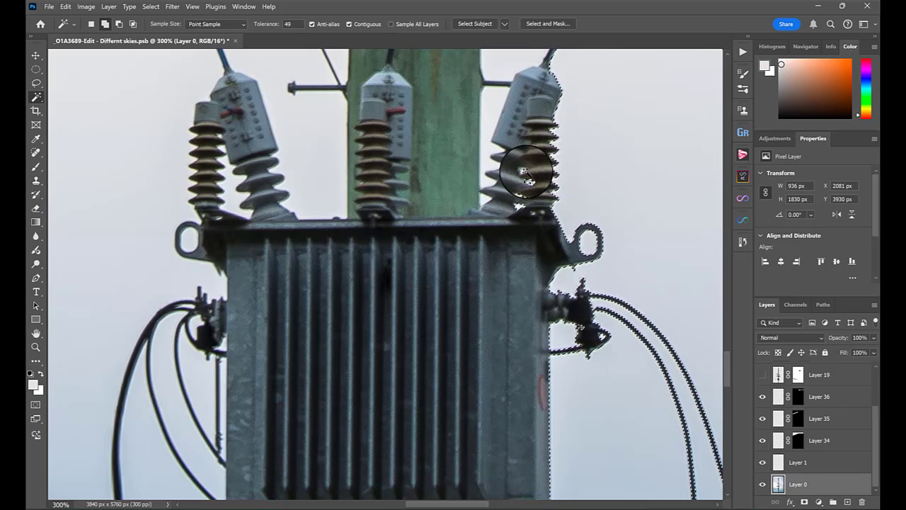
{"action": "left_click", "coordinate": [492, 116], "text": "shift"}
{"action": "left_click", "coordinate": [485, 203], "text": "shift"}
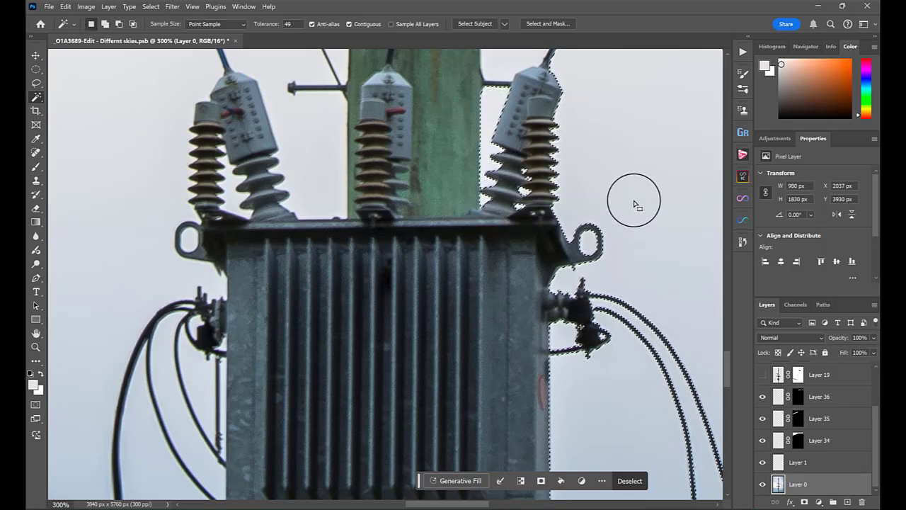
Add the sky areas around the curved cables above the transformer and beside the pole near the crossarms to the selection.
{"action": "left_click_drag", "start_coordinate": [622, 165], "coordinate": [401, 388]}
{"action": "left_click", "coordinate": [318, 272], "text": "shift"}
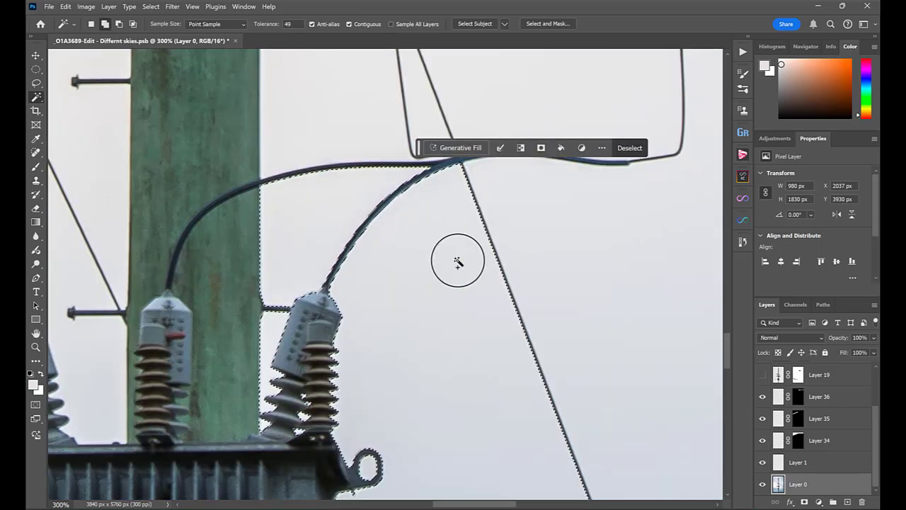
{"action": "left_click", "coordinate": [431, 121], "text": "shift"}
{"action": "key", "text": "ctrl+minus"}
{"action": "key", "text": "ctrl+minus"}
{"action": "key", "text": "ctrl+minus"}
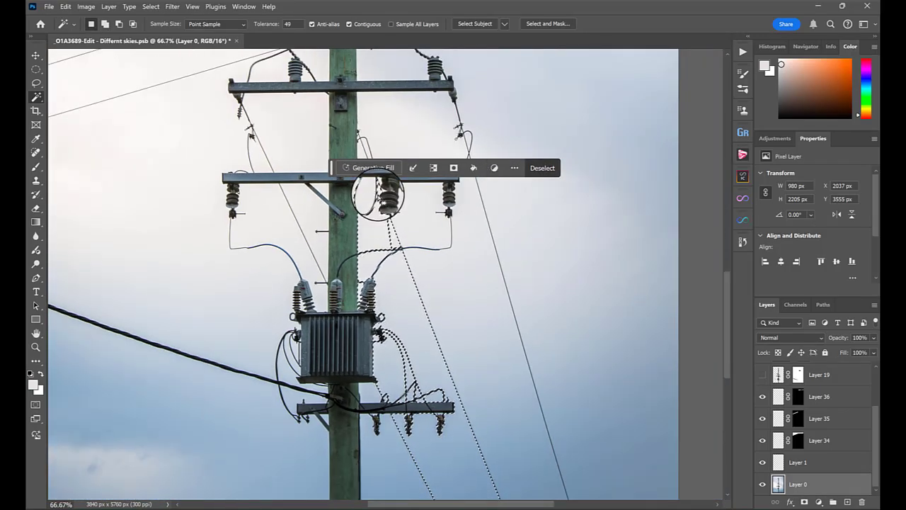
{"action": "left_click", "coordinate": [360, 150], "text": "shift"}
{"action": "left_click", "coordinate": [304, 160], "text": "shift"}
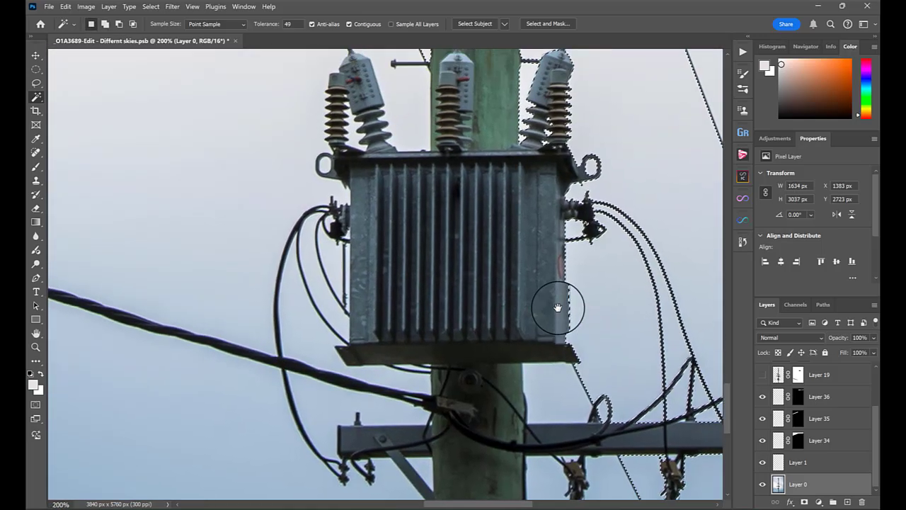
Turn the selection into the mask of a new layer above Layer 36 and check that mask on its own.
{"action": "key", "text": "ctrl+minus"}
{"action": "key", "text": "ctrl+minus"}
{"action": "key", "text": "ctrl+minus"}
{"action": "key", "text": "ctrl+minus"}
{"action": "key", "text": "ctrl+minus"}
{"action": "left_click", "coordinate": [835, 396]}
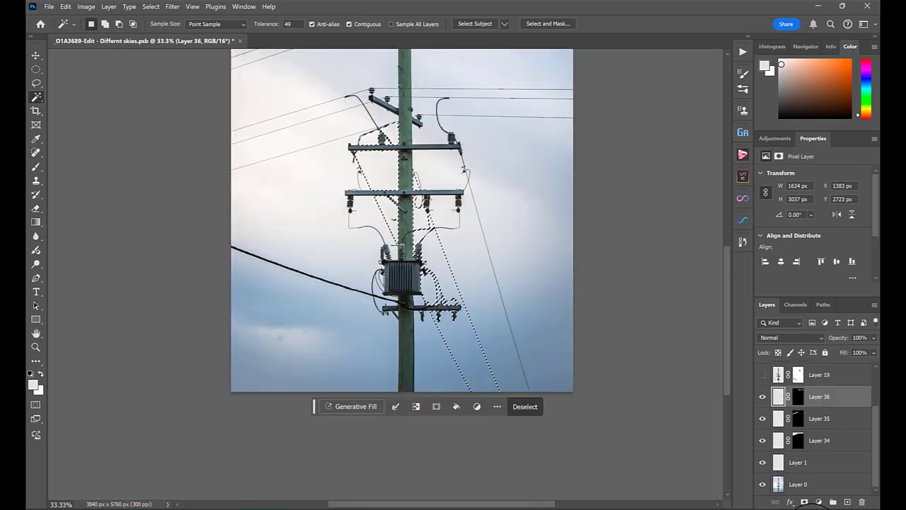
{"action": "left_click", "coordinate": [847, 501]}
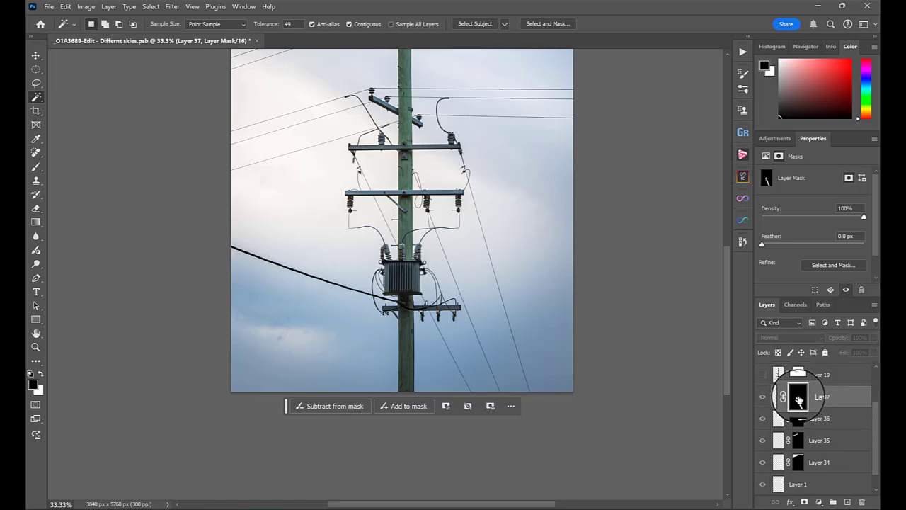
{"action": "left_click", "coordinate": [799, 400], "text": "alt"}
{"action": "left_click", "coordinate": [798, 400], "text": "alt"}
Place the orange sunset cloud image of Layer 20, without its mask, between Layer 34 and Layer 1 in the layer stack.
{"action": "key", "text": "ctrl+0"}
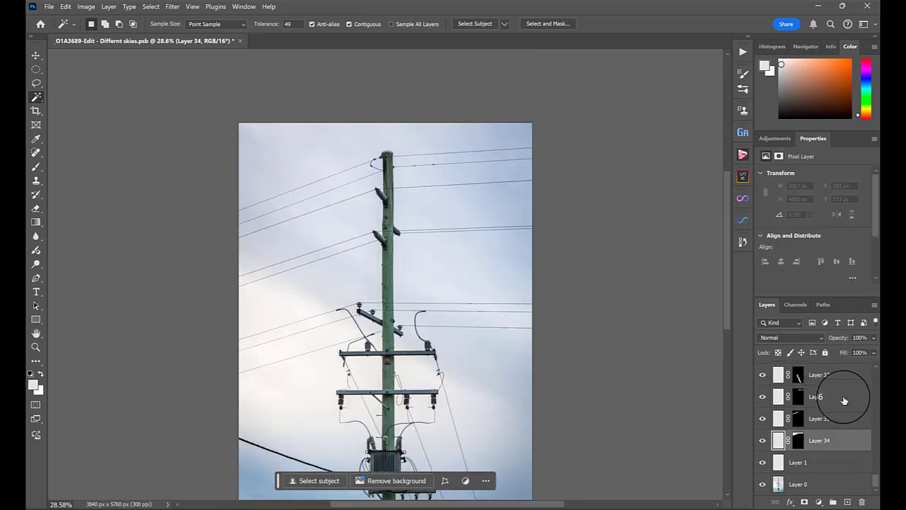
{"action": "scroll", "coordinate": [359, 158], "scroll_direction": "down", "scroll_amount": 3}
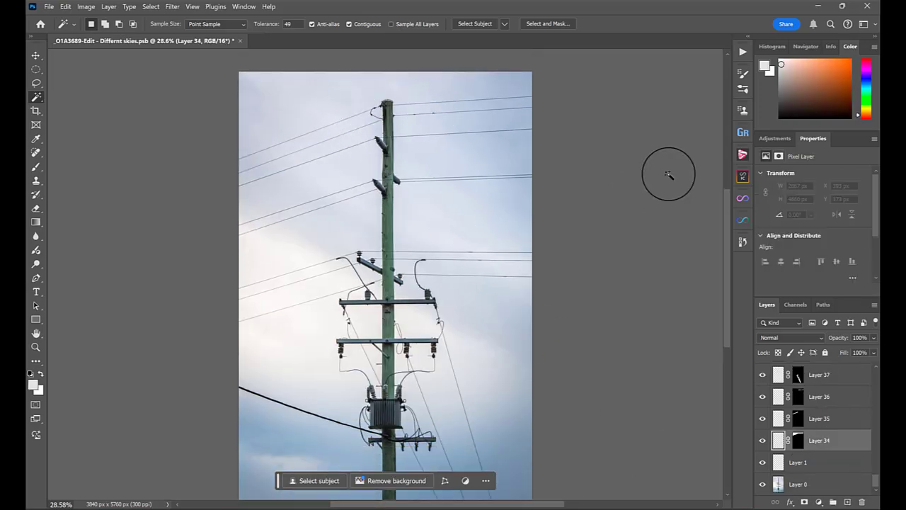
{"action": "scroll", "coordinate": [849, 400], "scroll_direction": "up", "scroll_amount": 10}
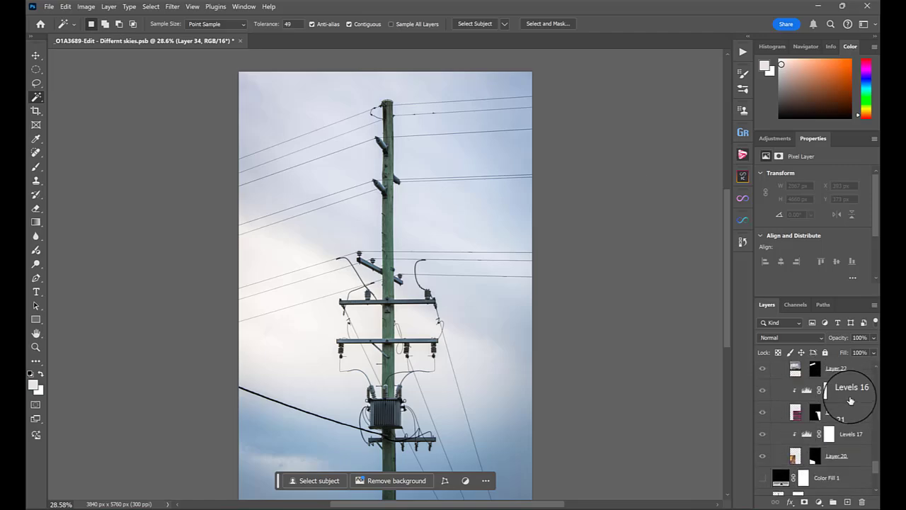
{"action": "left_click_drag", "start_coordinate": [794, 458], "coordinate": [850, 453]}
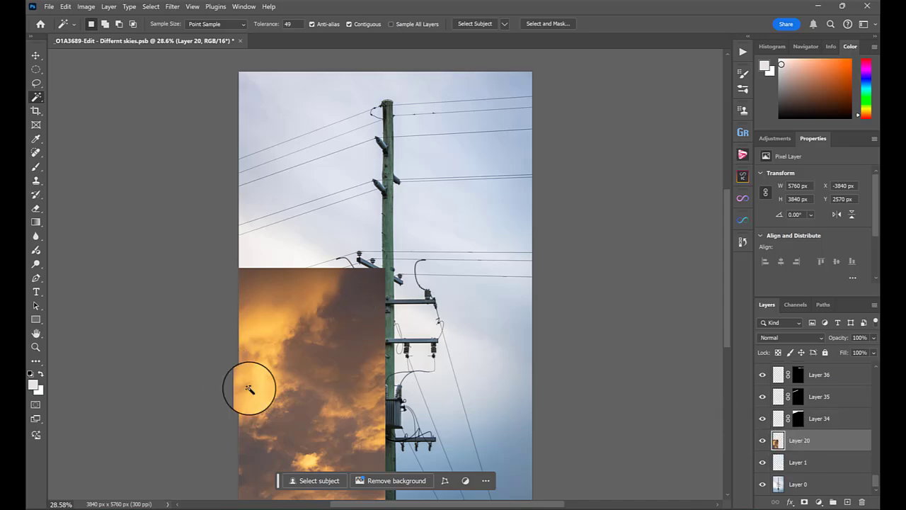
Load Layer 37's mask as a selection and apply it as a layer mask on Layer 20.
{"action": "key", "text": "v"}
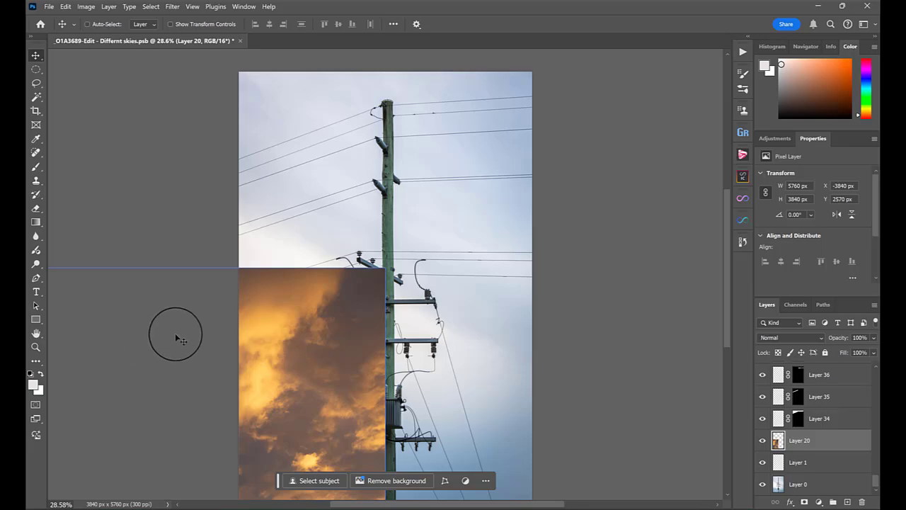
{"action": "left_click", "coordinate": [800, 422], "text": "ctrl"}
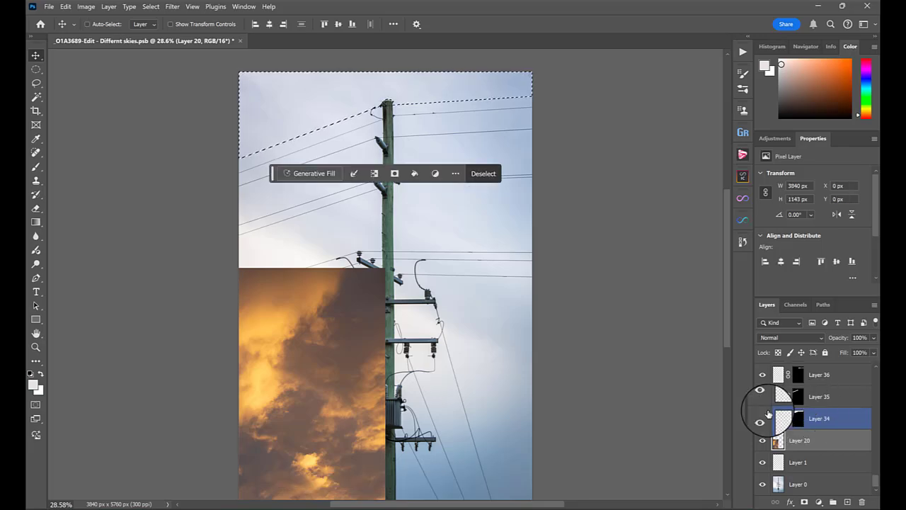
{"action": "scroll", "coordinate": [823, 418], "scroll_direction": "up", "scroll_amount": 1}
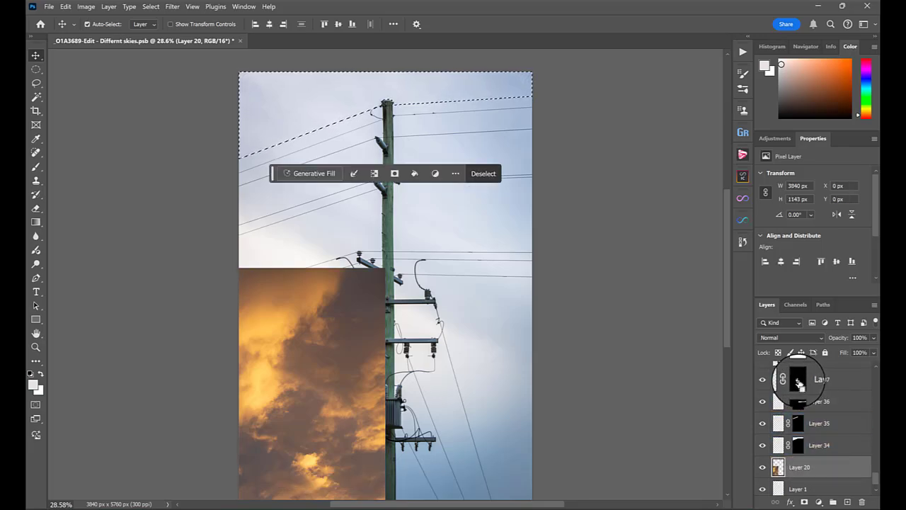
{"action": "left_click", "coordinate": [799, 384], "text": "ctrl"}
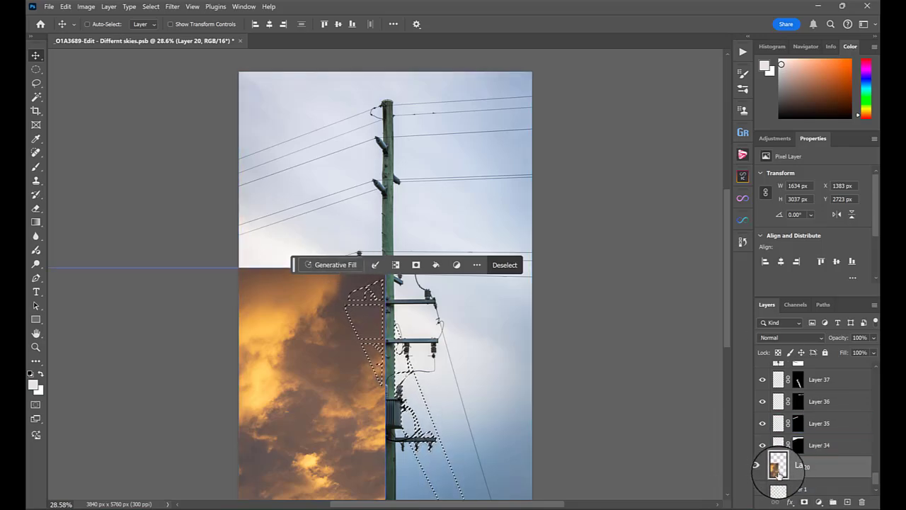
{"action": "left_click", "coordinate": [806, 501]}
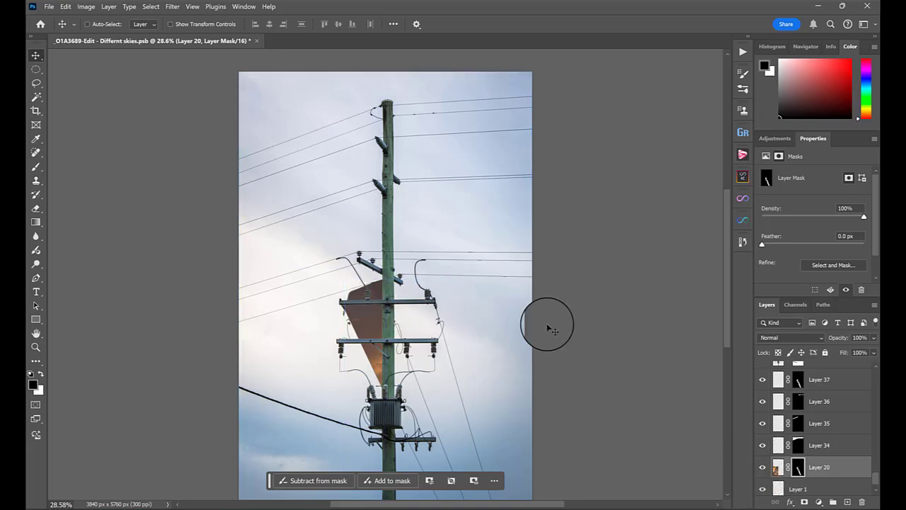
Unlink Layer 20's image from its mask and shift the clouds inside it to about X -2794 px, Y 1920 px.
{"action": "left_click", "coordinate": [775, 467]}
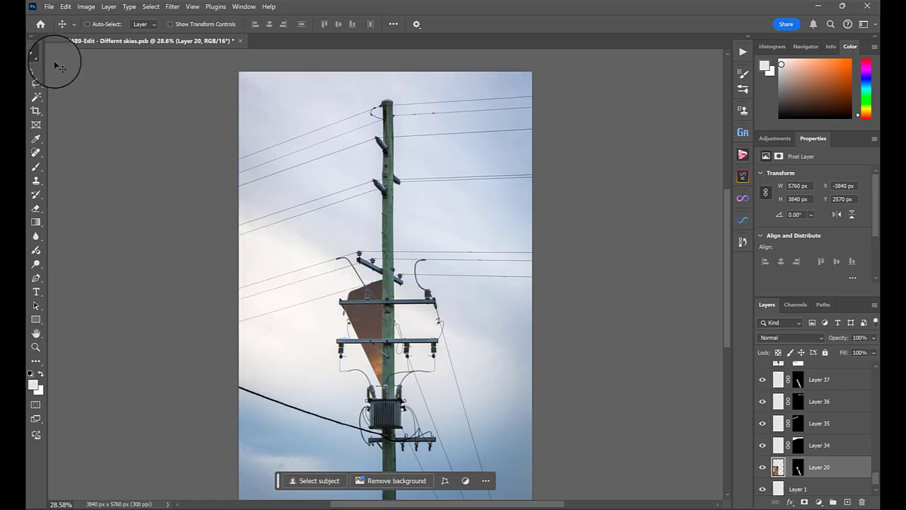
{"action": "mouse_move", "coordinate": [375, 315]}
{"action": "left_mouse_down"}
{"action": "mouse_move", "coordinate": [425, 385]}
{"action": "mouse_move", "coordinate": [551, 323]}
{"action": "mouse_move", "coordinate": [524, 295]}
{"action": "mouse_move", "coordinate": [551, 289]}
{"action": "left_mouse_up"}
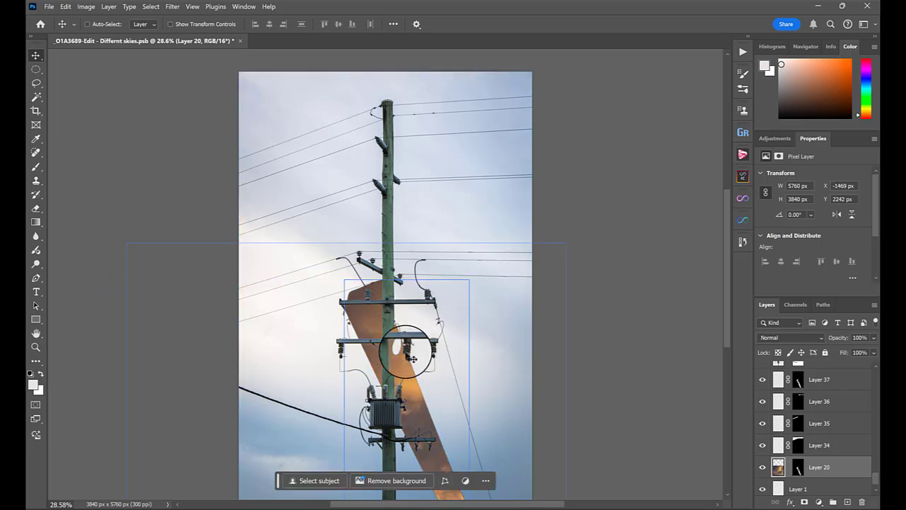
{"action": "mouse_move", "coordinate": [411, 352]}
{"action": "left_mouse_down"}
{"action": "mouse_move", "coordinate": [442, 336]}
{"action": "mouse_move", "coordinate": [375, 263]}
{"action": "mouse_move", "coordinate": [461, 431]}
{"action": "mouse_move", "coordinate": [467, 403]}
{"action": "mouse_move", "coordinate": [424, 347]}
{"action": "mouse_move", "coordinate": [328, 298]}
{"action": "left_mouse_up"}
Select the unfilled sky inside the cable loop below the second crossarm, right of the pole, on Layer 0.
{"action": "key", "text": "z"}
{"action": "left_click", "coordinate": [403, 348]}
{"action": "left_click", "coordinate": [400, 348]}
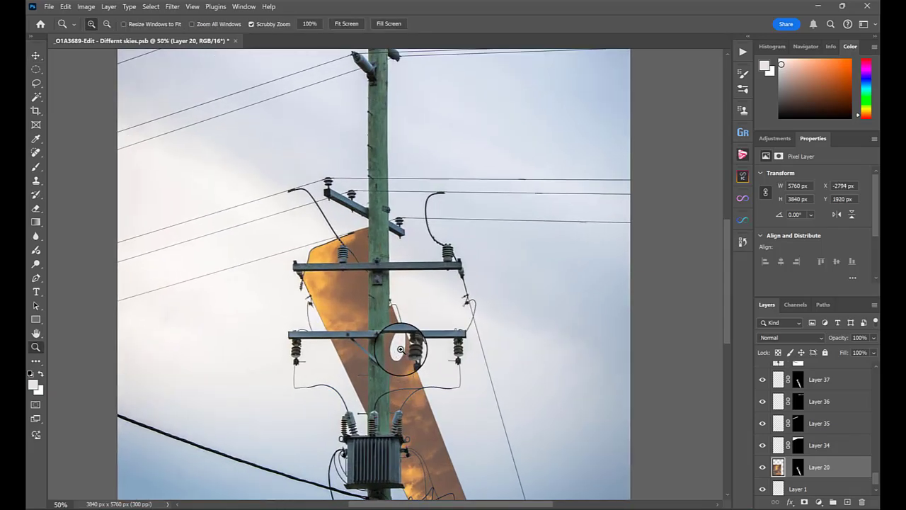
{"action": "left_click", "coordinate": [401, 349]}
{"action": "left_click", "coordinate": [401, 349]}
{"action": "left_click", "coordinate": [394, 347]}
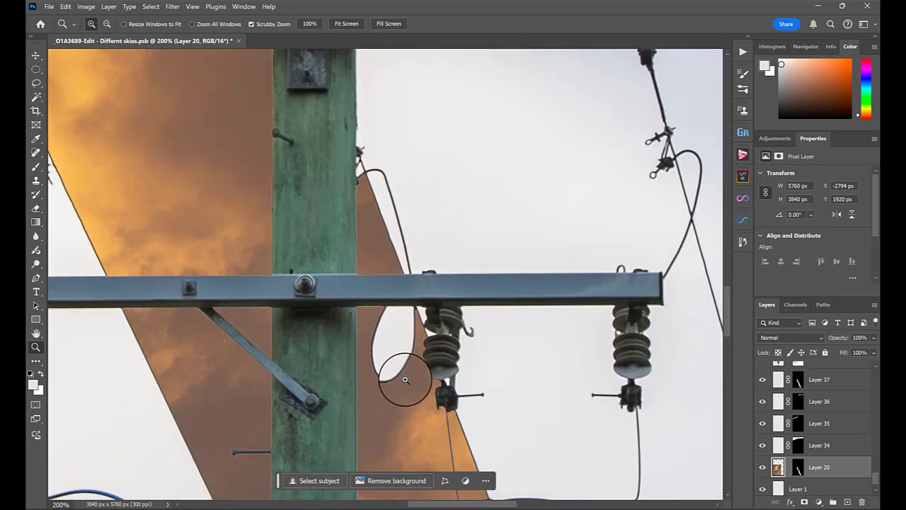
{"action": "scroll", "coordinate": [827, 421], "scroll_direction": "down", "scroll_amount": 1}
{"action": "left_click", "coordinate": [821, 484]}
{"action": "key", "text": "w"}
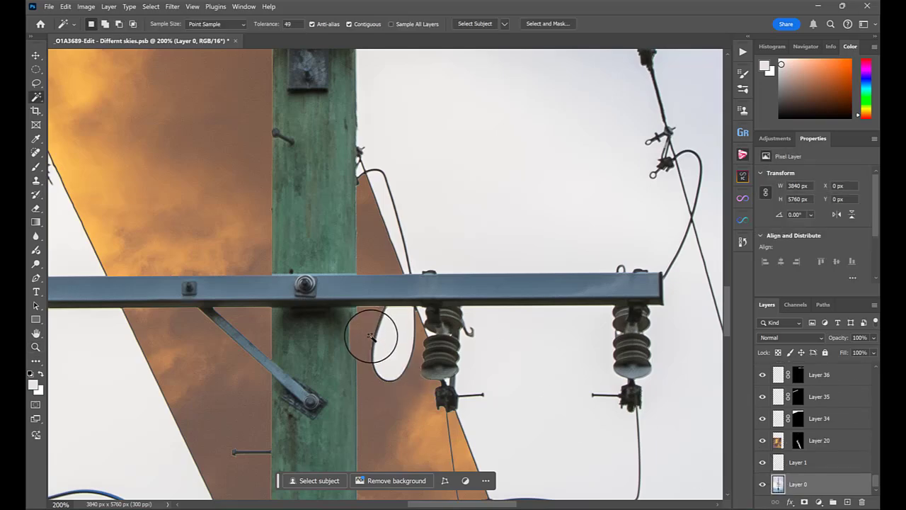
{"action": "left_click", "coordinate": [397, 333]}
Fill the selected cable loop area with white in Layer 20's mask.
{"action": "left_click", "coordinate": [798, 440]}
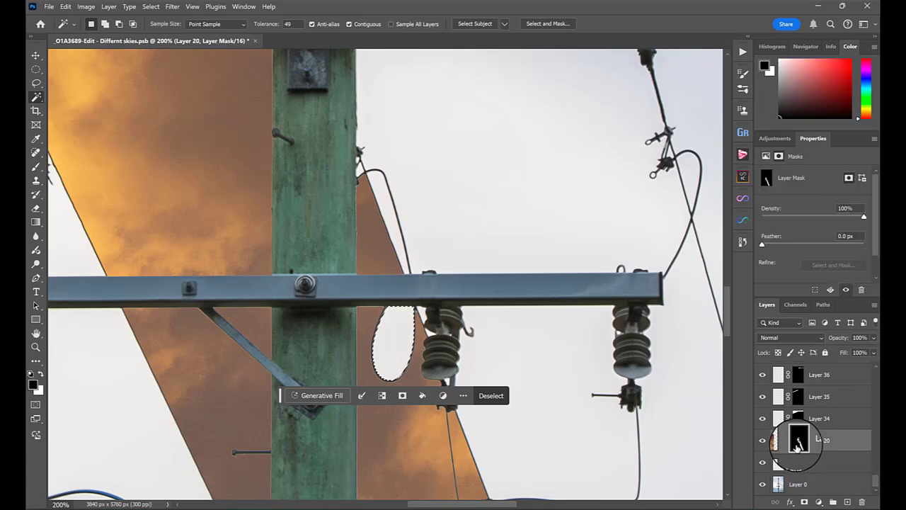
{"action": "left_click", "coordinate": [65, 6]}
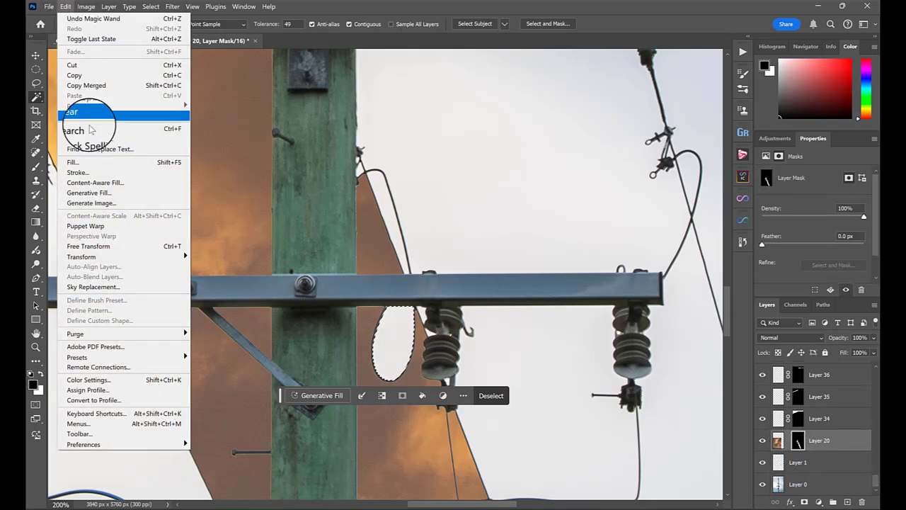
{"action": "left_click", "coordinate": [78, 162]}
{"action": "left_click", "coordinate": [520, 128]}
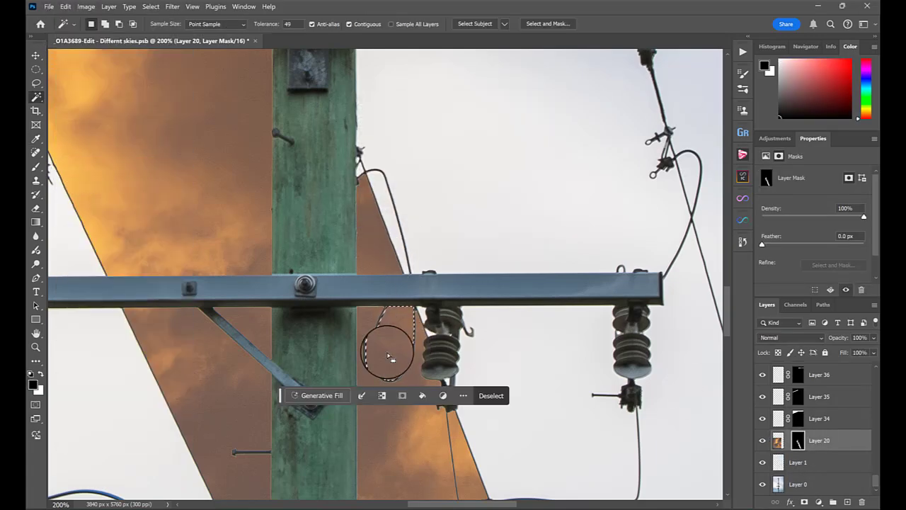
{"action": "left_click", "coordinate": [360, 164]}
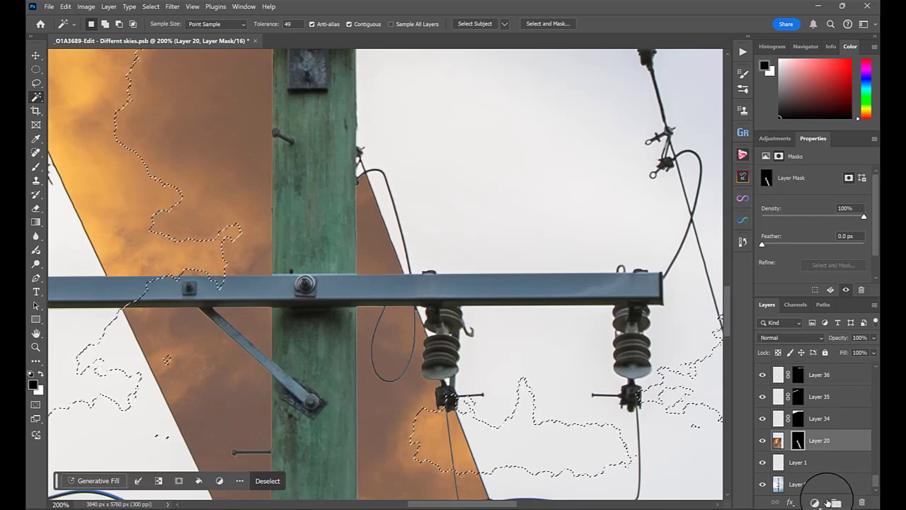
{"action": "key", "text": "ctrl+BackSpace"}
{"action": "key", "text": "ctrl+d"}
{"action": "key", "text": "ctrl+z"}
{"action": "key", "text": "ctrl+z"}
{"action": "key", "text": "ctrl+z"}
Select the small sky gaps beside the pole above the crossarm on Layer 0 and fill them with white in Layer 20's mask.
{"action": "left_click", "coordinate": [799, 482]}
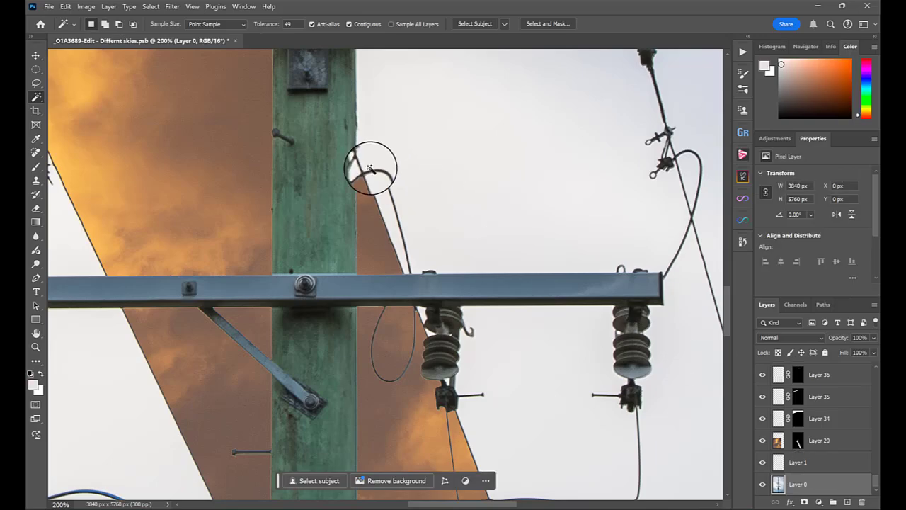
{"action": "left_click", "coordinate": [359, 171]}
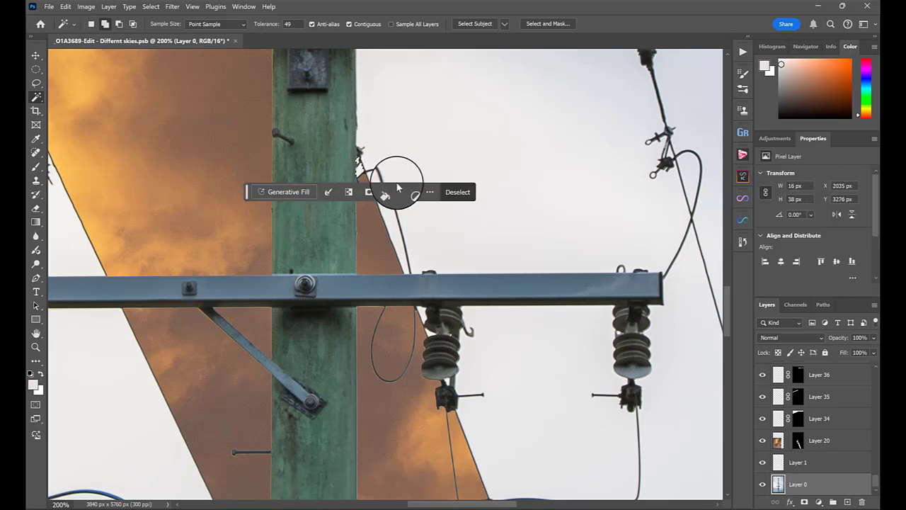
{"action": "left_click", "coordinate": [797, 440]}
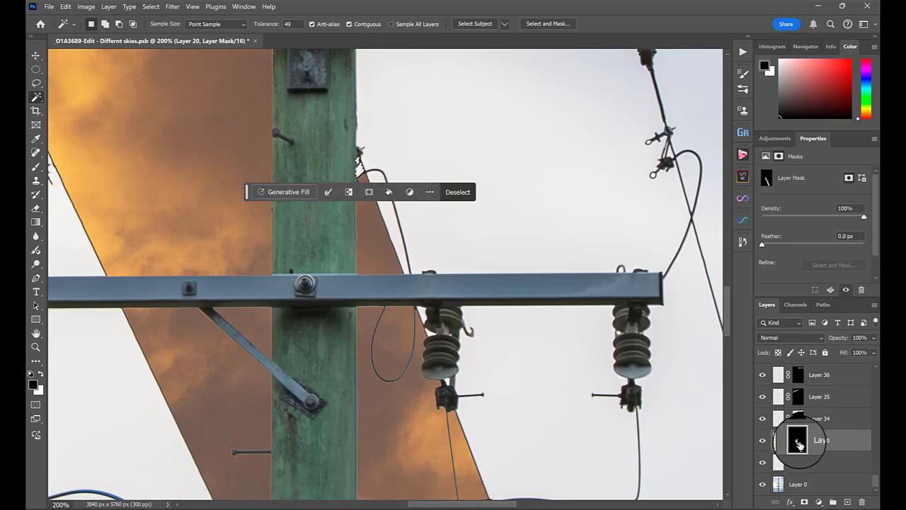
{"action": "left_click", "coordinate": [65, 7]}
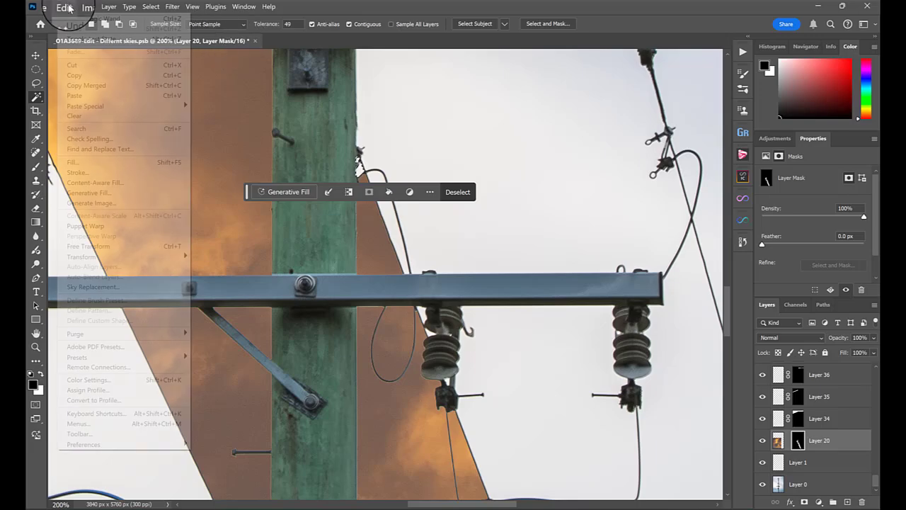
{"action": "left_click", "coordinate": [113, 162]}
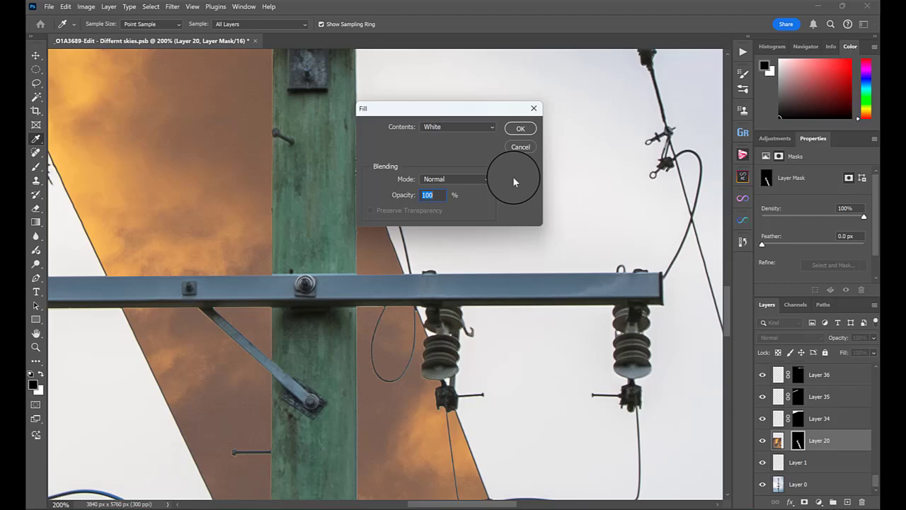
{"action": "left_click", "coordinate": [520, 128]}
{"action": "key", "text": "ctrl+d"}
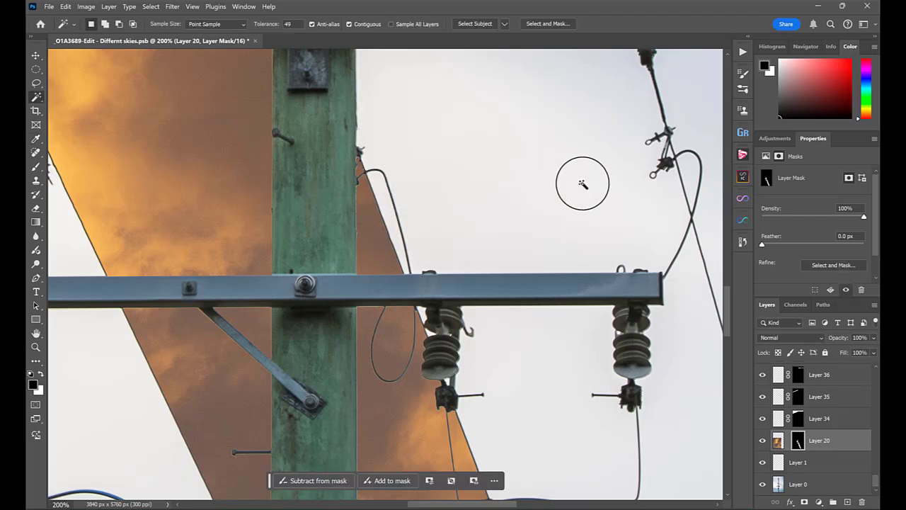
Shift Layer 20's orange clouds slightly right inside the mask, to about X -2686 px.
{"action": "scroll", "coordinate": [582, 184], "scroll_direction": "down", "scroll_amount": 6}
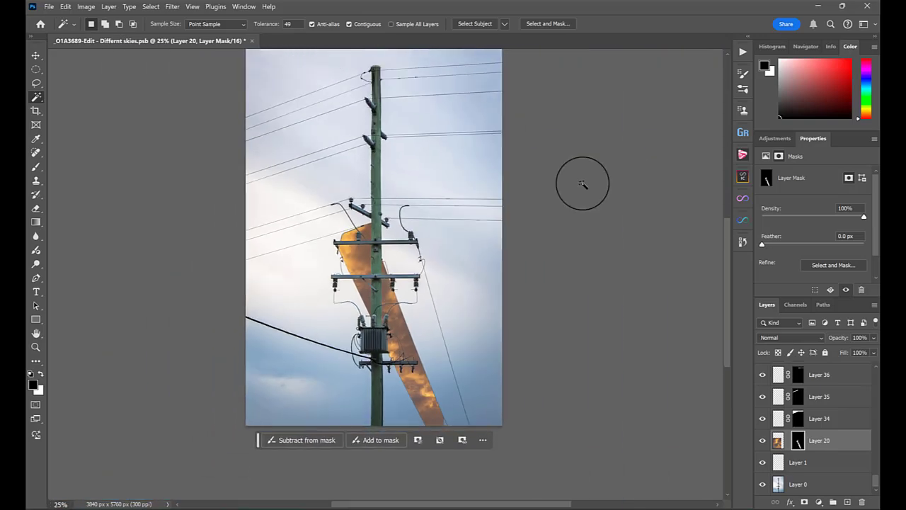
{"action": "key", "text": "z"}
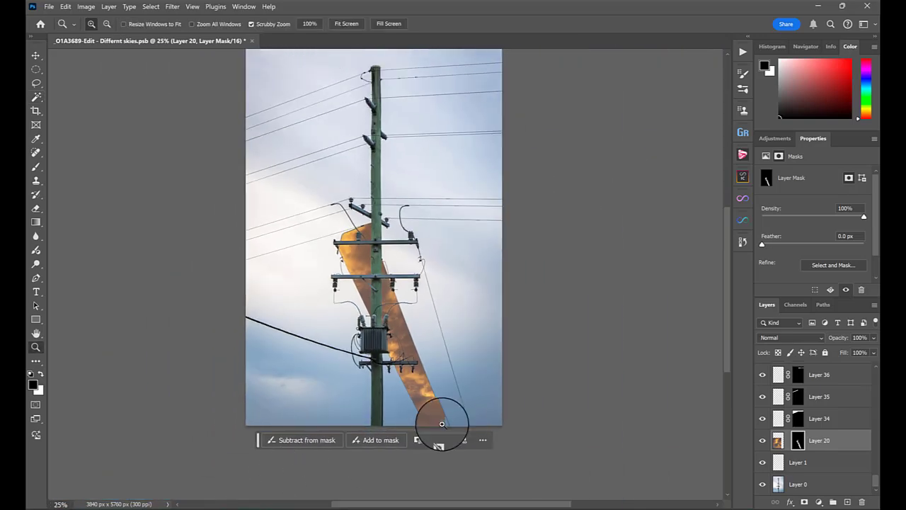
{"action": "left_click", "coordinate": [778, 441]}
{"action": "key", "text": "v"}
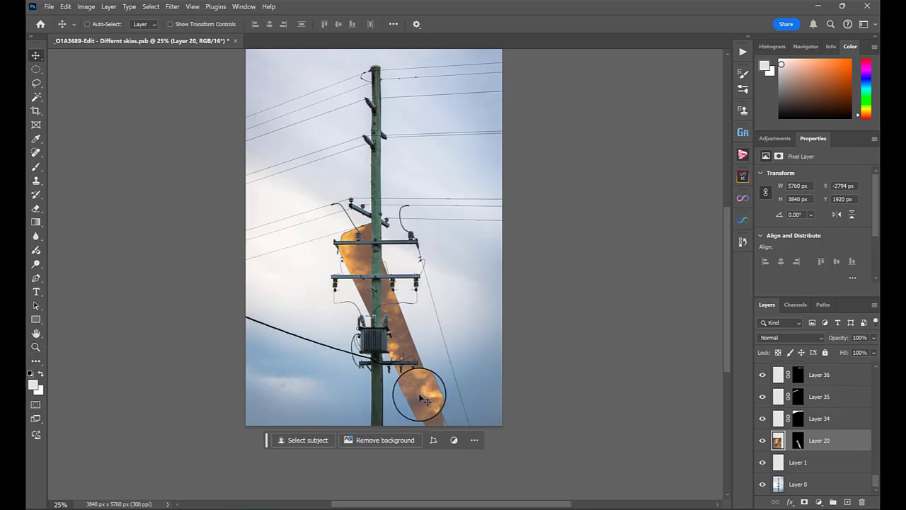
{"action": "left_click_drag", "start_coordinate": [420, 380], "coordinate": [427, 400]}
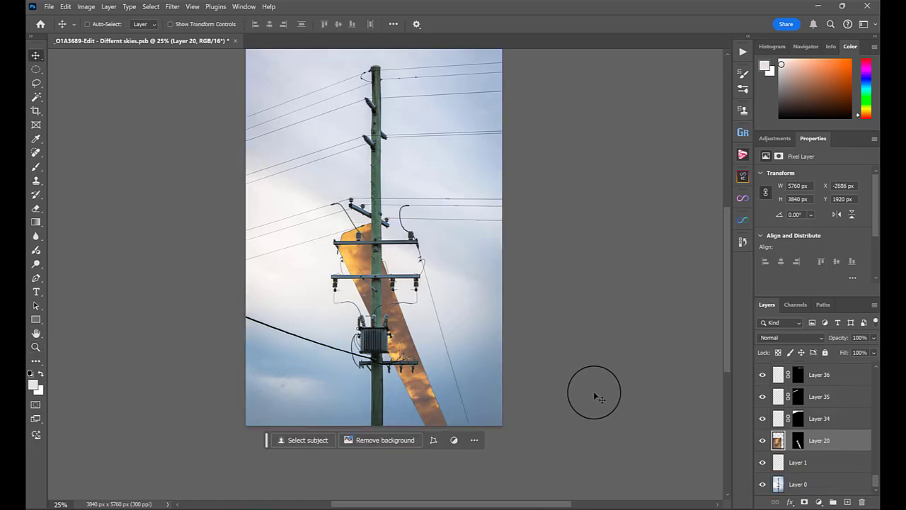
Place an unmasked copy of Layer 21's red cloud image between Layer 34 and Layer 20.
{"action": "scroll", "coordinate": [843, 424], "scroll_direction": "up", "scroll_amount": 5}
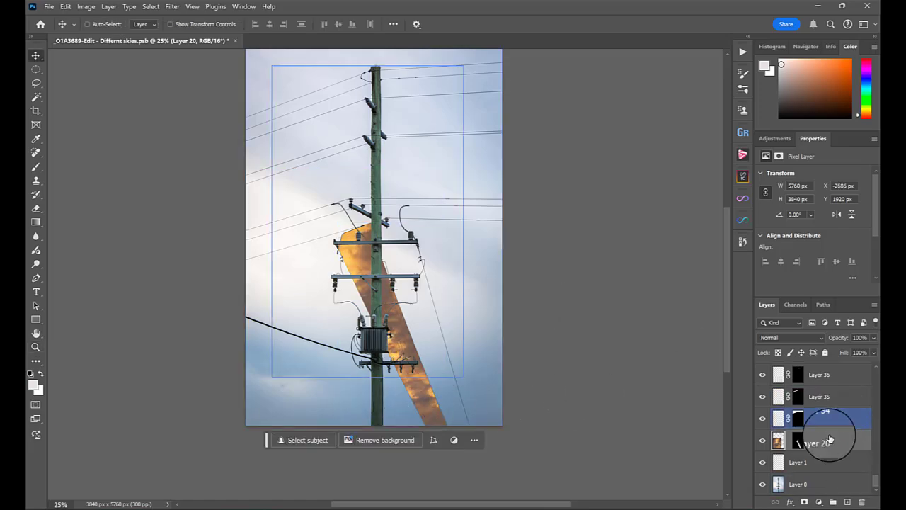
{"action": "scroll", "coordinate": [830, 421], "scroll_direction": "down", "scroll_amount": 5}
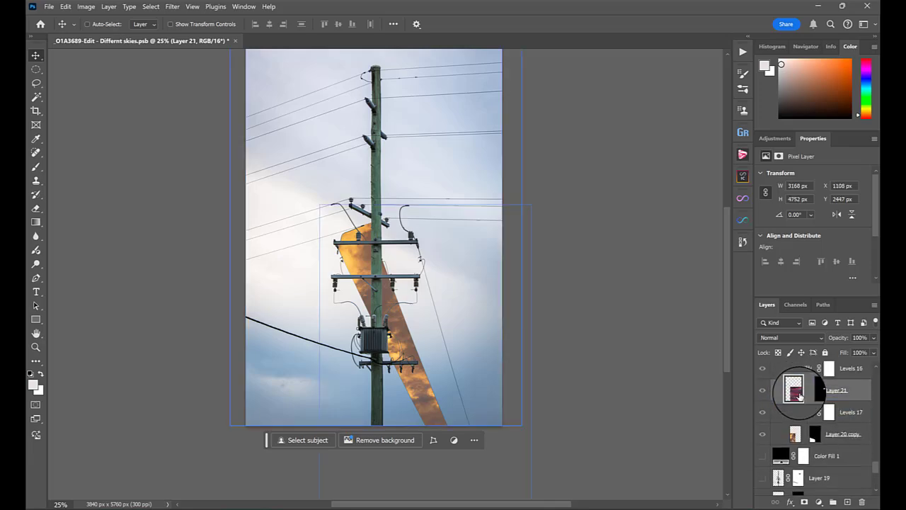
{"action": "left_click", "coordinate": [809, 420]}
{"action": "scroll", "coordinate": [661, 386], "scroll_direction": "up", "scroll_amount": 2}
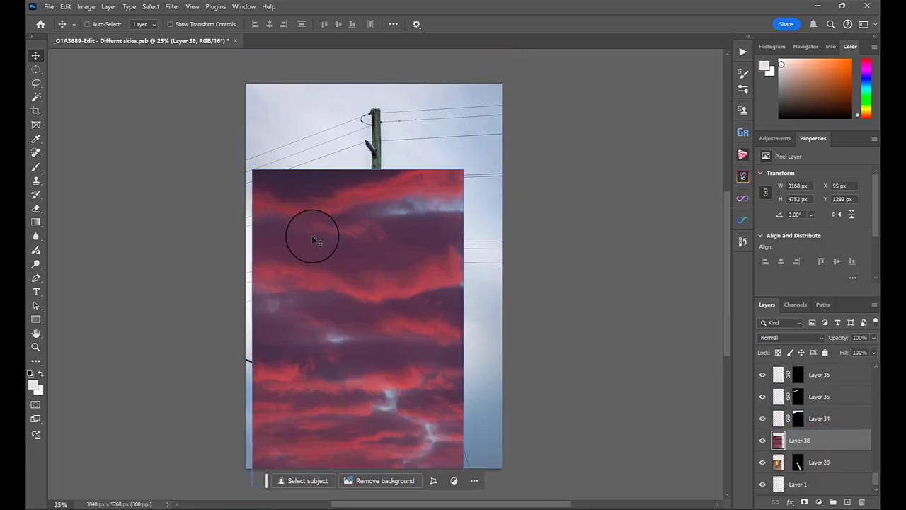
Move the red cloud image to the canvas's upper-left corner and scale it to 126.86% to cover the whole canvas.
{"action": "left_click_drag", "start_coordinate": [313, 236], "coordinate": [305, 155]}
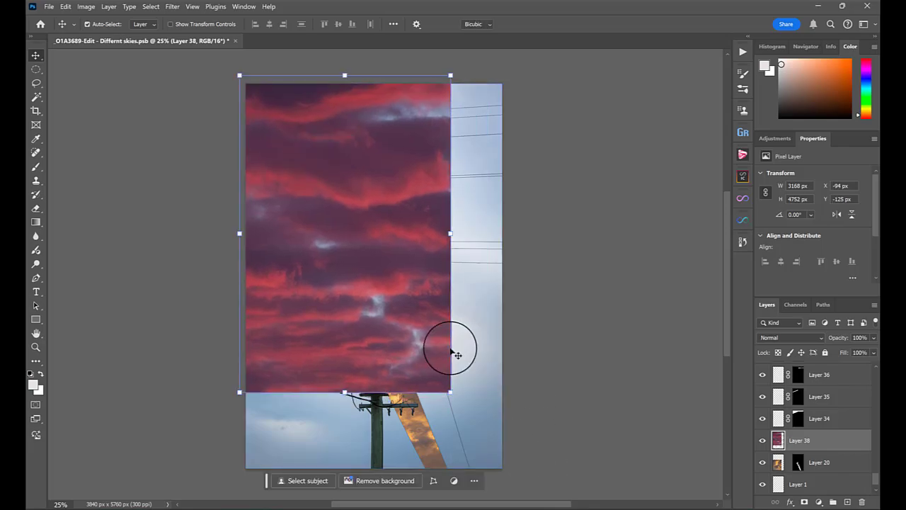
{"action": "key", "text": "ctrl+t"}
{"action": "left_click_drag", "start_coordinate": [450, 392], "coordinate": [522, 467]}
{"action": "left_click", "coordinate": [554, 22]}
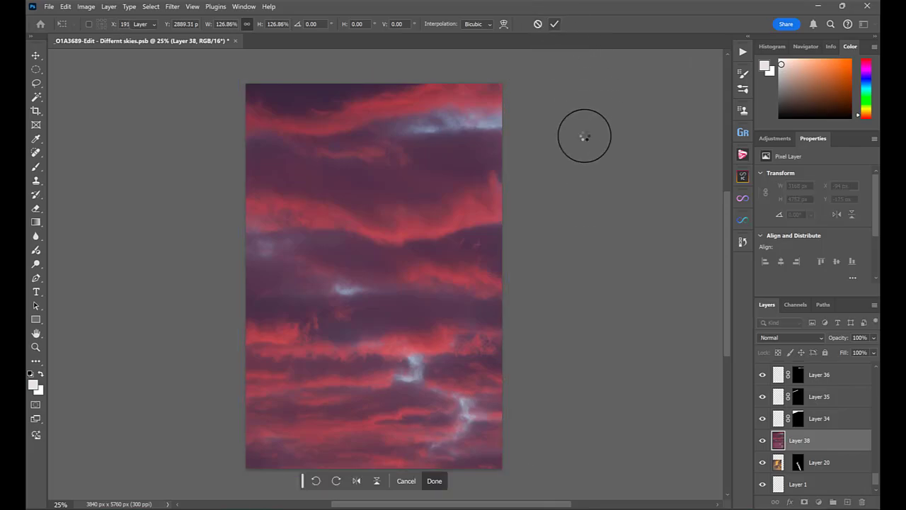
Load Layer 34's mask as a selection and apply it as the red cloud layer's mask.
{"action": "mouse_move", "coordinate": [798, 418]}
{"action": "left_mouse_down"}
{"action": "mouse_move", "coordinate": [814, 417]}
{"action": "mouse_move", "coordinate": [798, 418]}
{"action": "left_mouse_up"}
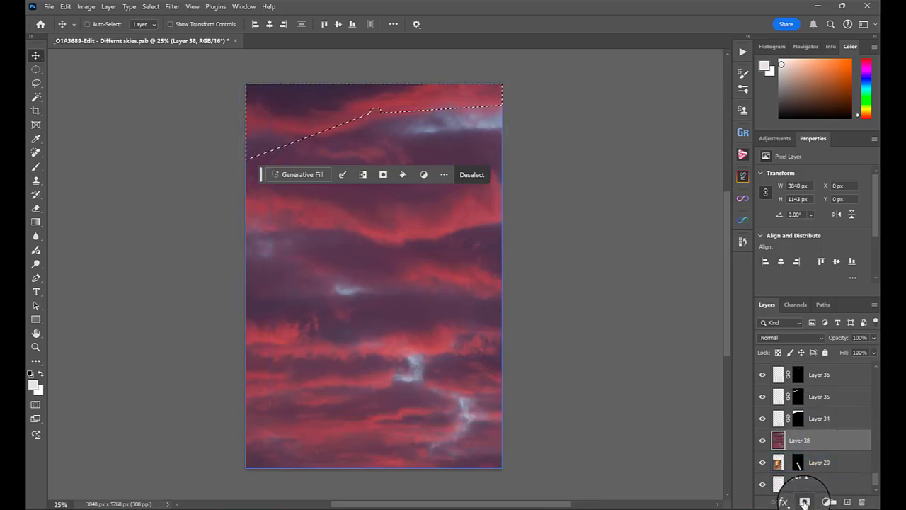
{"action": "left_click", "coordinate": [804, 502]}
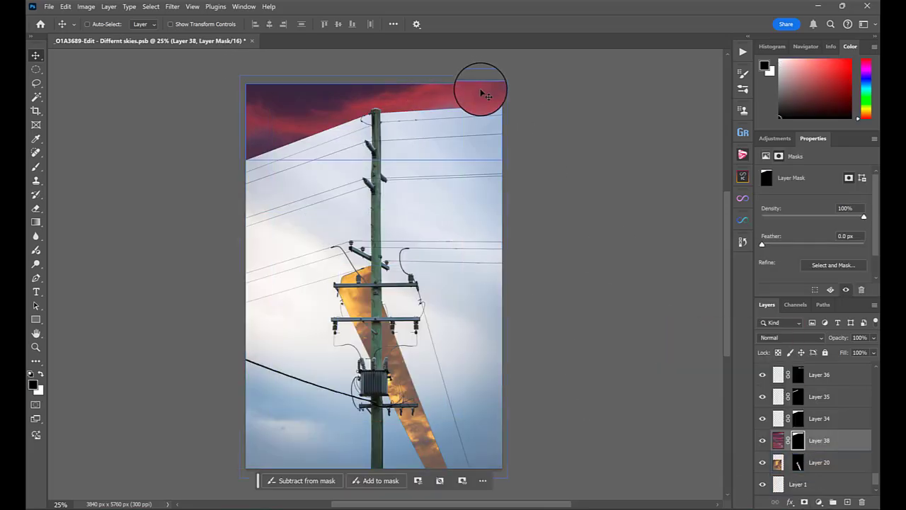
Place an unmasked copy of Layer 22's white cloud image between Layer 34 and Layer 38.
{"action": "scroll", "coordinate": [819, 426], "scroll_direction": "up", "scroll_amount": 4}
{"action": "left_click", "coordinate": [814, 419]}
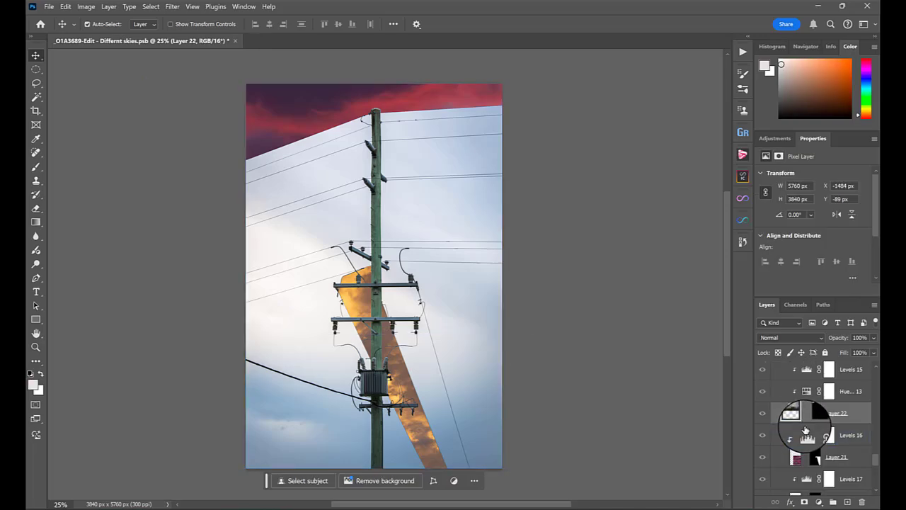
{"action": "scroll", "coordinate": [787, 457], "scroll_direction": "down", "scroll_amount": 5}
{"action": "left_click", "coordinate": [821, 434]}
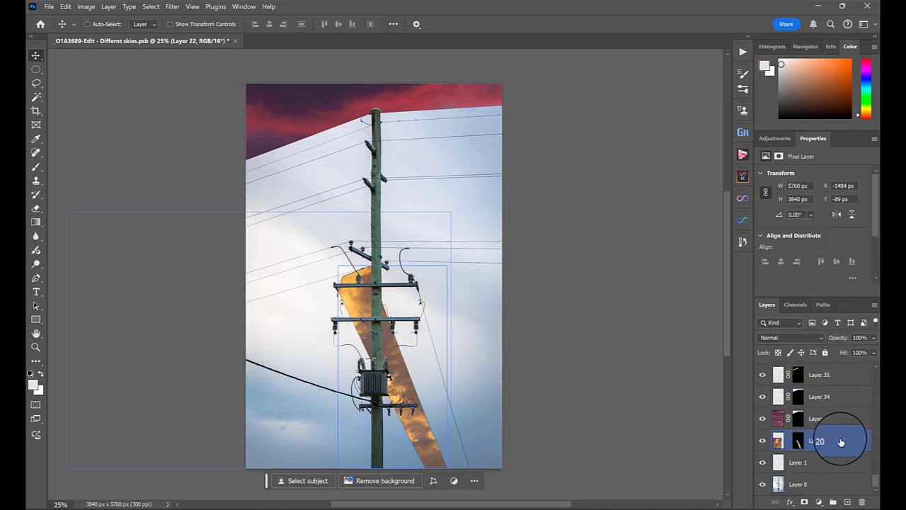
{"action": "key", "text": "ctrl+v"}
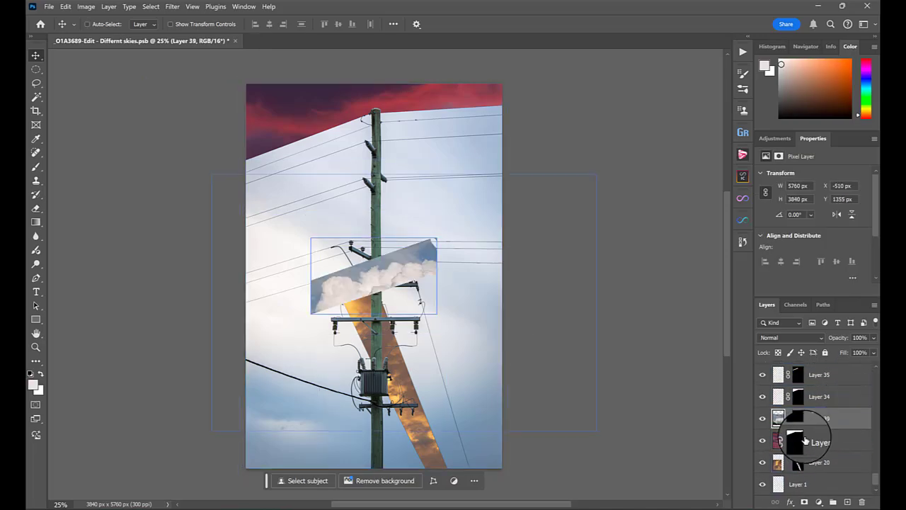
{"action": "right_click", "coordinate": [797, 419]}
{"action": "left_click", "coordinate": [814, 332]}
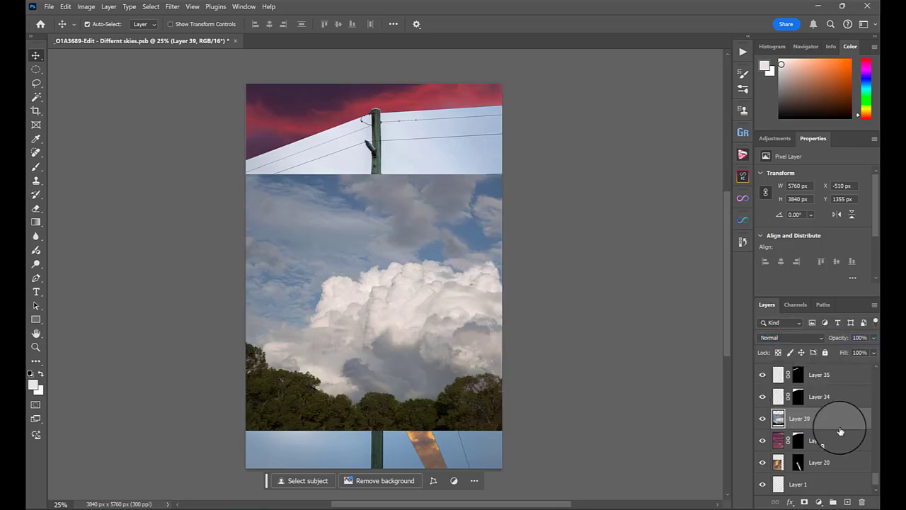
Load Layer 35's mask as a selection and apply it as the white cloud layer's mask.
{"action": "left_click", "coordinate": [778, 457], "text": "ctrl"}
{"action": "left_click", "coordinate": [804, 501]}
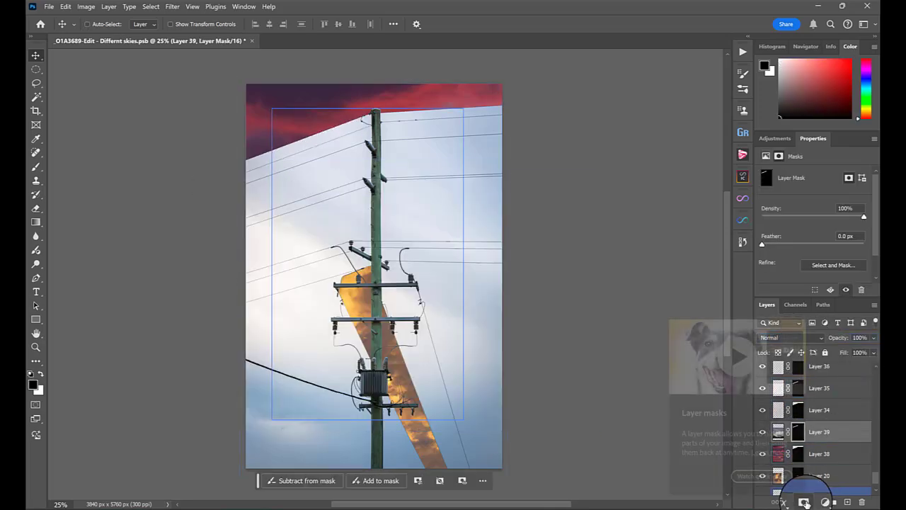
Move the white cloud image inside its mask to about X -1490 px, Y -601 px, checking its placement with the mask briefly disabled.
{"action": "left_click", "coordinate": [778, 431]}
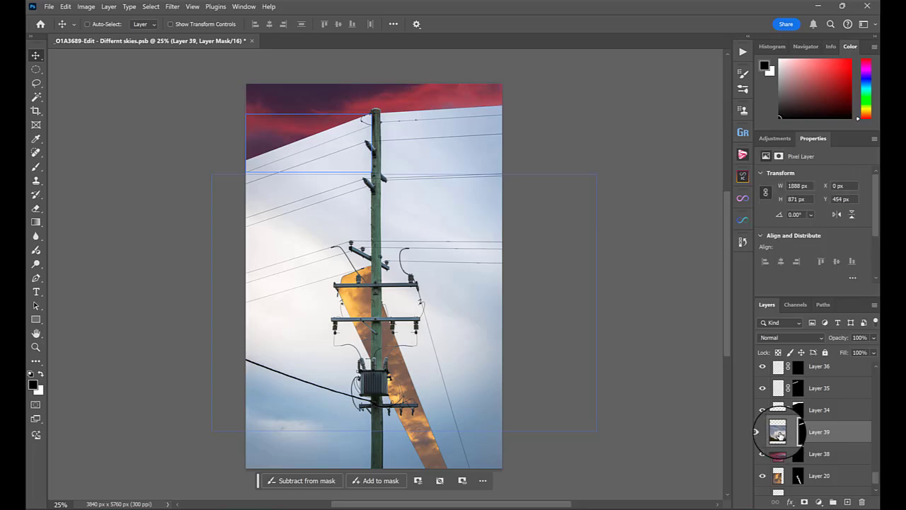
{"action": "left_click_drag", "start_coordinate": [322, 147], "coordinate": [257, 7]}
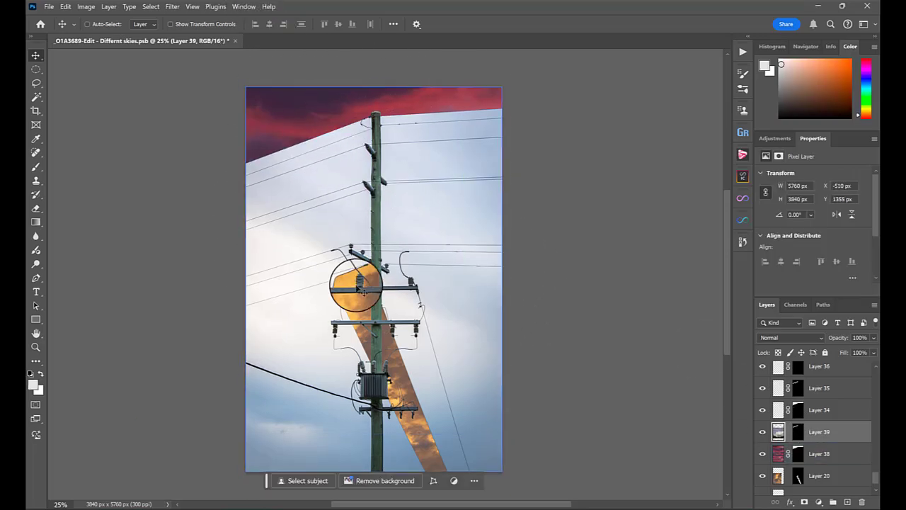
{"action": "mouse_move", "coordinate": [348, 275]}
{"action": "left_mouse_down"}
{"action": "mouse_move", "coordinate": [293, 137]}
{"action": "mouse_move", "coordinate": [287, 252]}
{"action": "mouse_move", "coordinate": [355, 274]}
{"action": "left_mouse_up"}
{"action": "left_click", "coordinate": [798, 432], "text": "shift"}
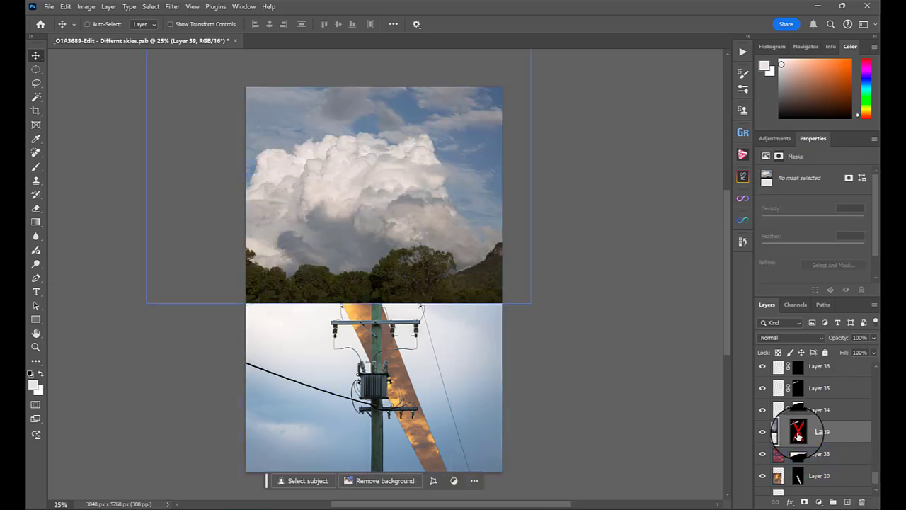
{"action": "left_click", "coordinate": [798, 431], "text": "shift"}
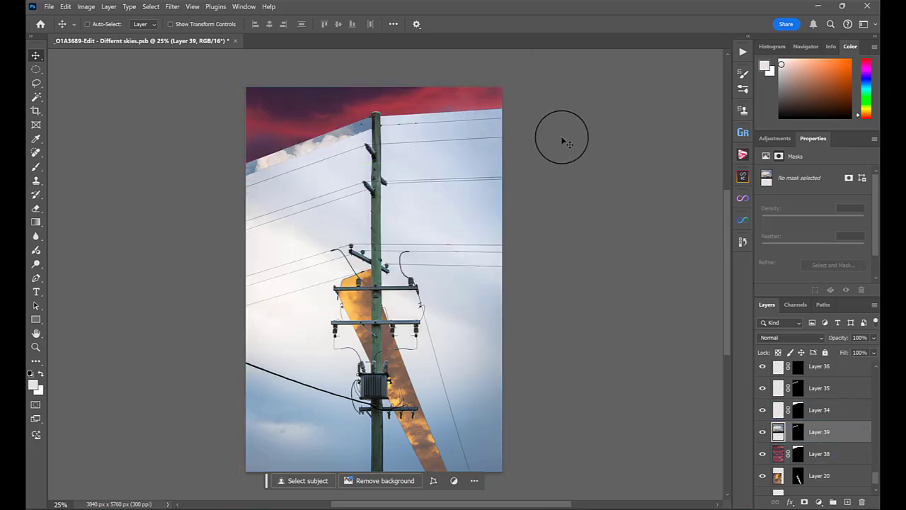
Show Group 1 with the finished sky composite.
{"action": "scroll", "coordinate": [815, 401], "scroll_direction": "up", "scroll_amount": 10}
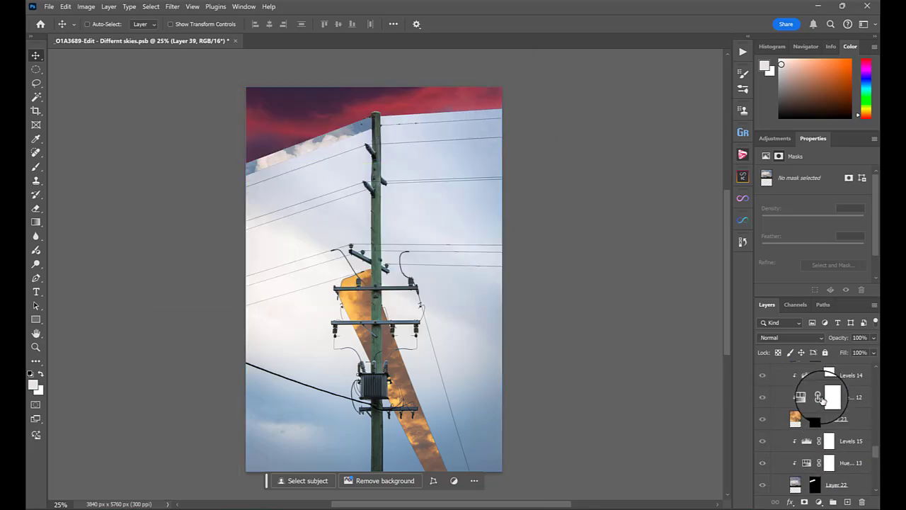
{"action": "left_click", "coordinate": [762, 380]}
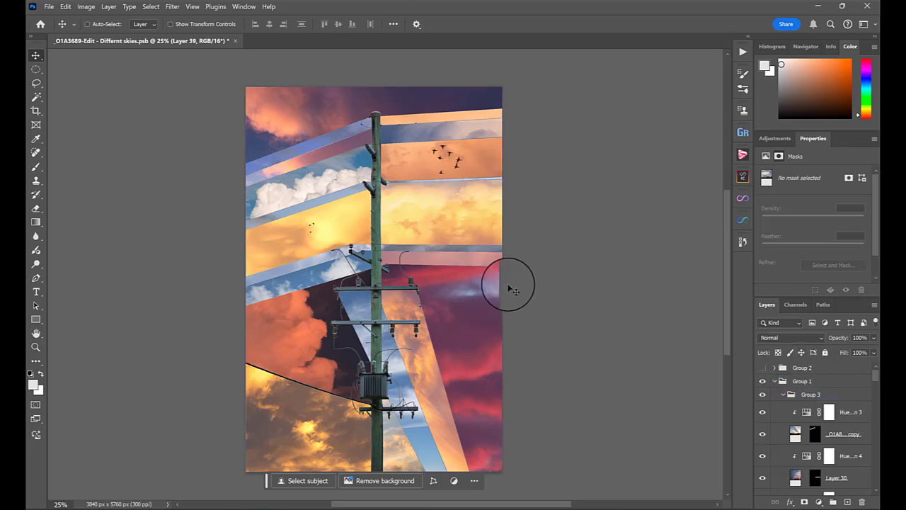
{"action": "left_click", "coordinate": [832, 433]}
{"action": "left_click", "coordinate": [784, 391]}
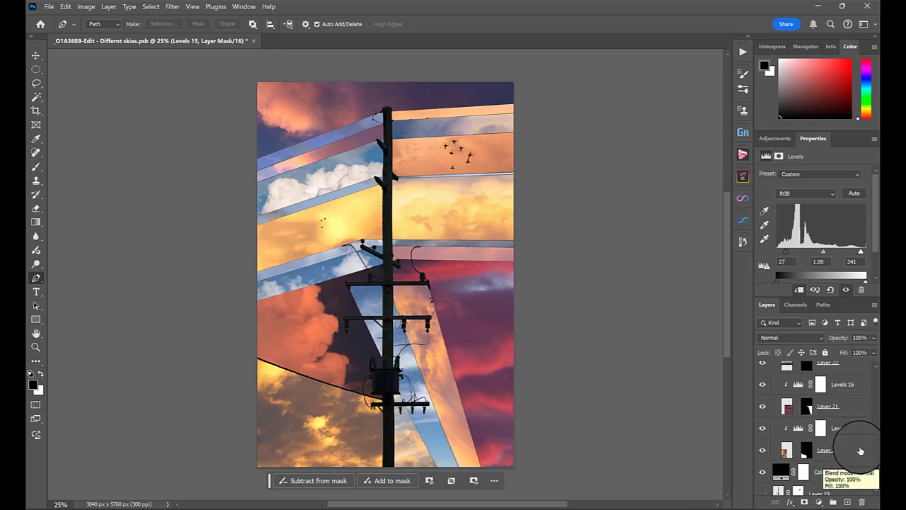
Examine the Levels and Hue/Saturation adjustment layers clipped to the individual cloud layers in the finished composite.
{"action": "scroll", "coordinate": [833, 437], "scroll_direction": "up", "scroll_amount": 2}
{"action": "scroll", "coordinate": [834, 438], "scroll_direction": "up", "scroll_amount": 3}
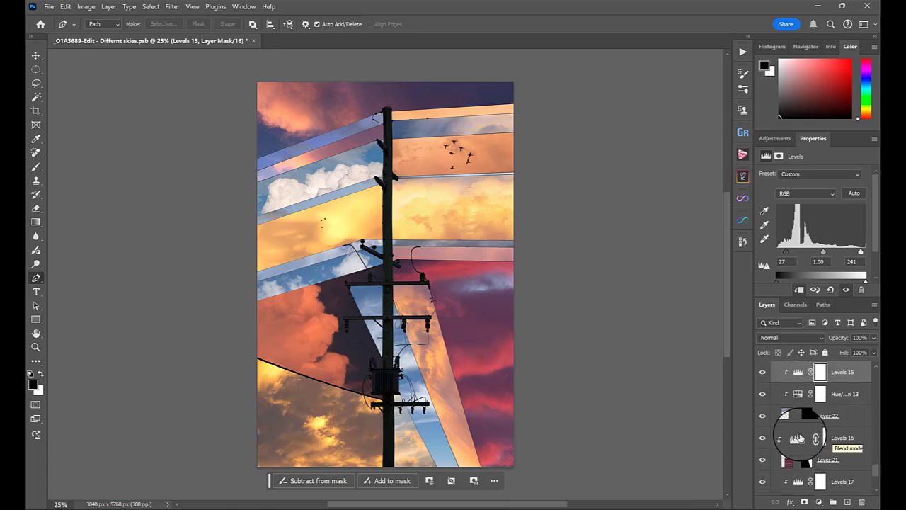
{"action": "scroll", "coordinate": [771, 446], "scroll_direction": "up", "scroll_amount": 5}
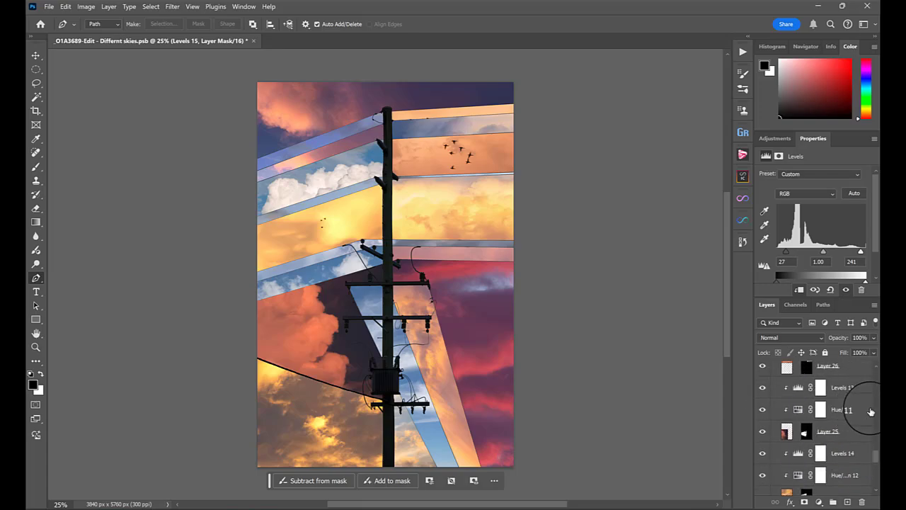
{"action": "scroll", "coordinate": [865, 425], "scroll_direction": "up", "scroll_amount": 3}
{"action": "scroll", "coordinate": [855, 402], "scroll_direction": "up", "scroll_amount": 2}
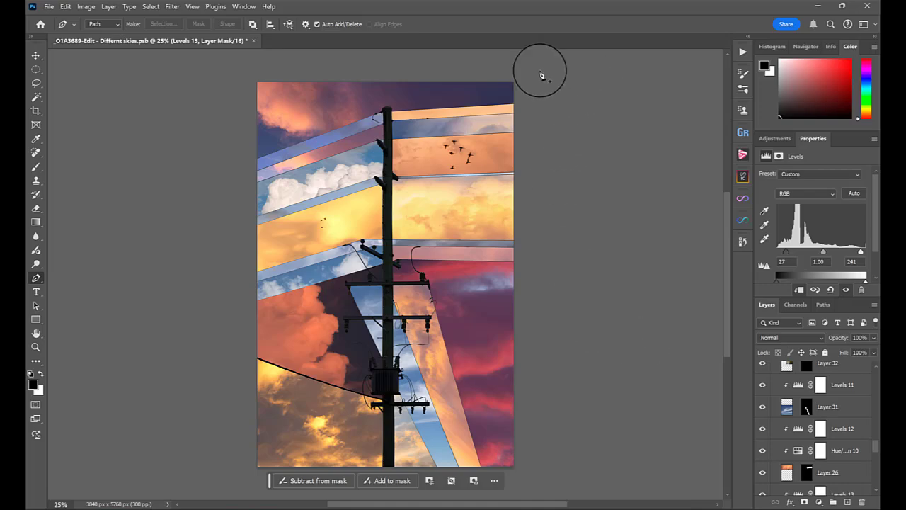
{"action": "scroll", "coordinate": [853, 441], "scroll_direction": "down", "scroll_amount": 6}
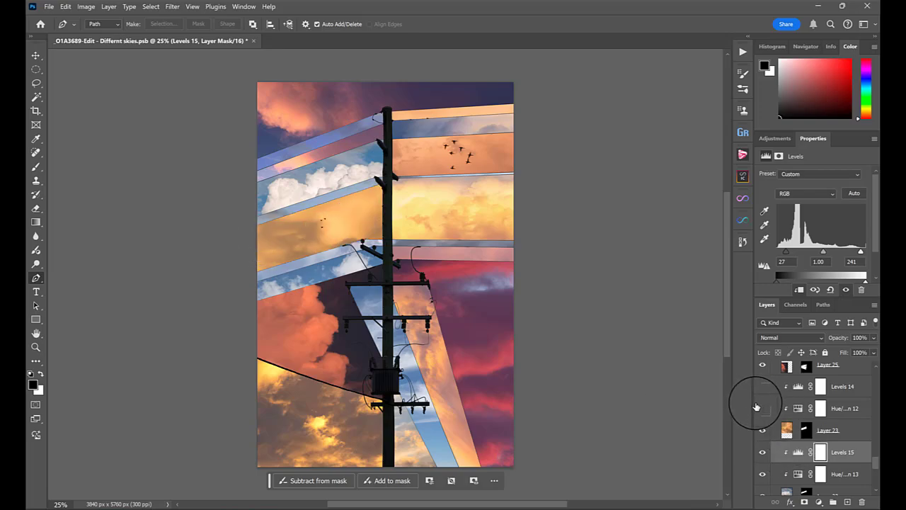
Compare Layer 23 with and without Levels 14, and set that adjustment's input levels to 23, 1.30 and 214.
{"action": "left_click", "coordinate": [794, 413]}
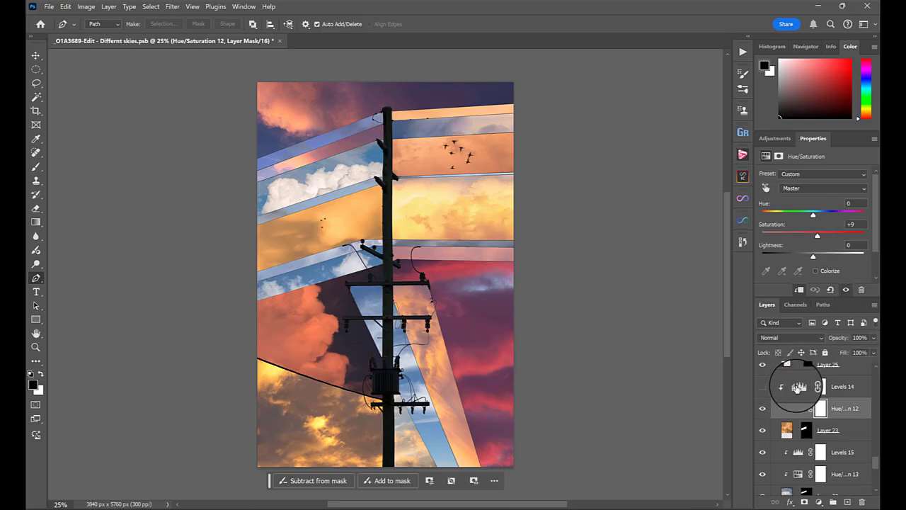
{"action": "left_click", "coordinate": [798, 386]}
{"action": "left_click", "coordinate": [763, 385]}
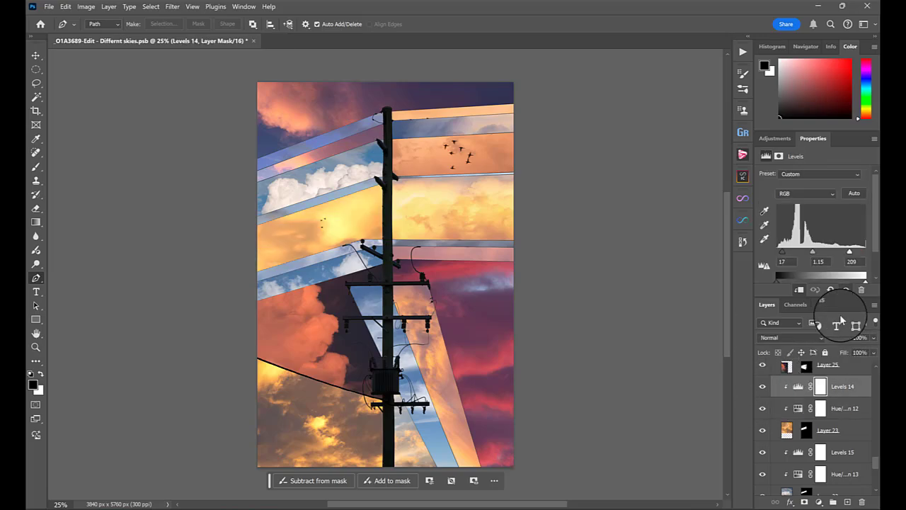
{"action": "left_click", "coordinate": [762, 386]}
{"action": "left_click", "coordinate": [762, 386]}
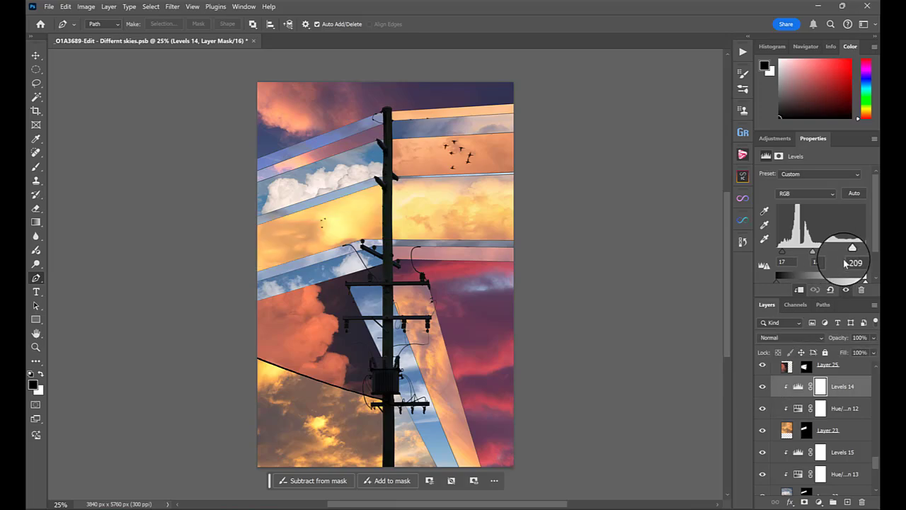
{"action": "left_click_drag", "start_coordinate": [850, 255], "coordinate": [853, 256]}
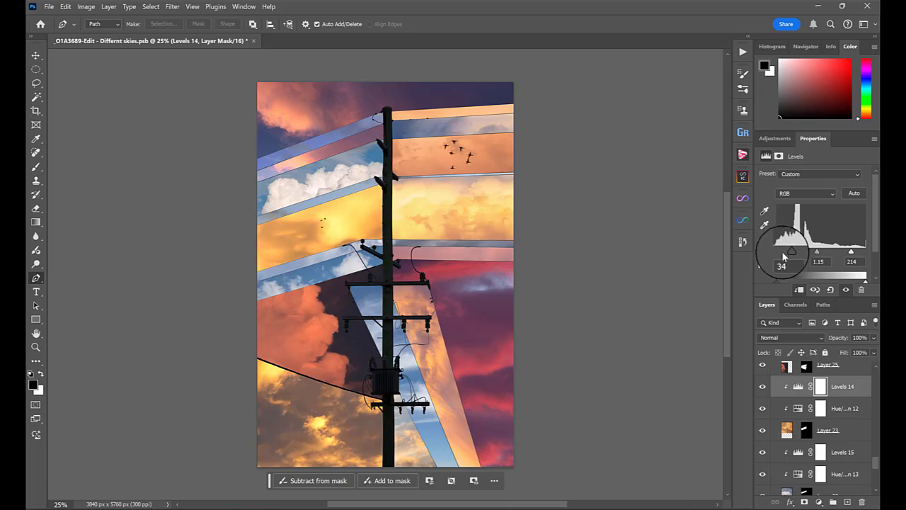
{"action": "left_click_drag", "start_coordinate": [783, 257], "coordinate": [814, 260]}
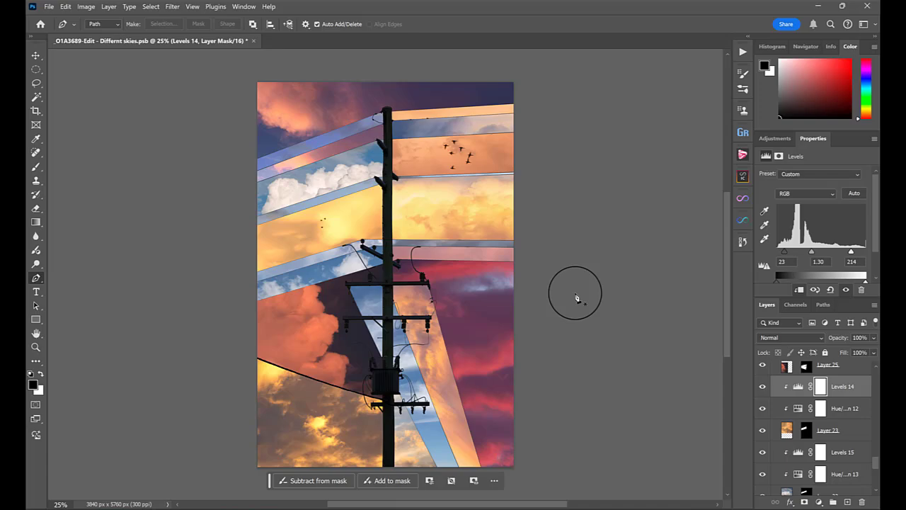
Delete the Levels 16 adjustment above Layer 21.
{"action": "scroll", "coordinate": [814, 418], "scroll_direction": "down", "scroll_amount": 5}
{"action": "left_click", "coordinate": [836, 417]}
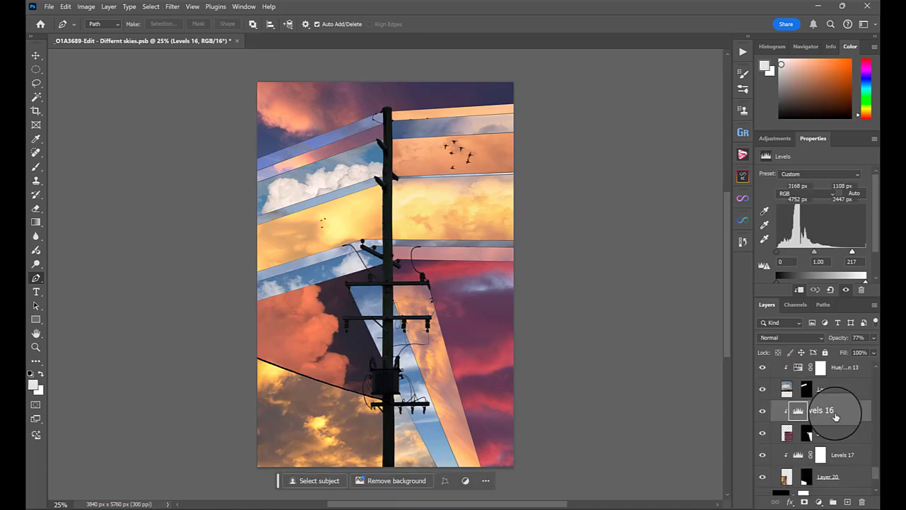
{"action": "key", "text": "Delete"}
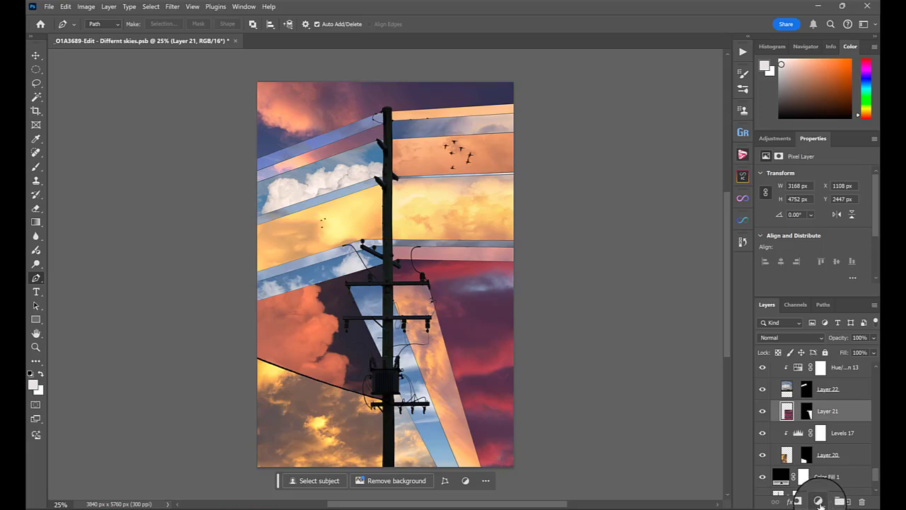
Add a new Levels adjustment clipped to Layer 21, with midtones 1.05 and white point 212.
{"action": "left_click", "coordinate": [819, 501]}
{"action": "left_click", "coordinate": [836, 366]}
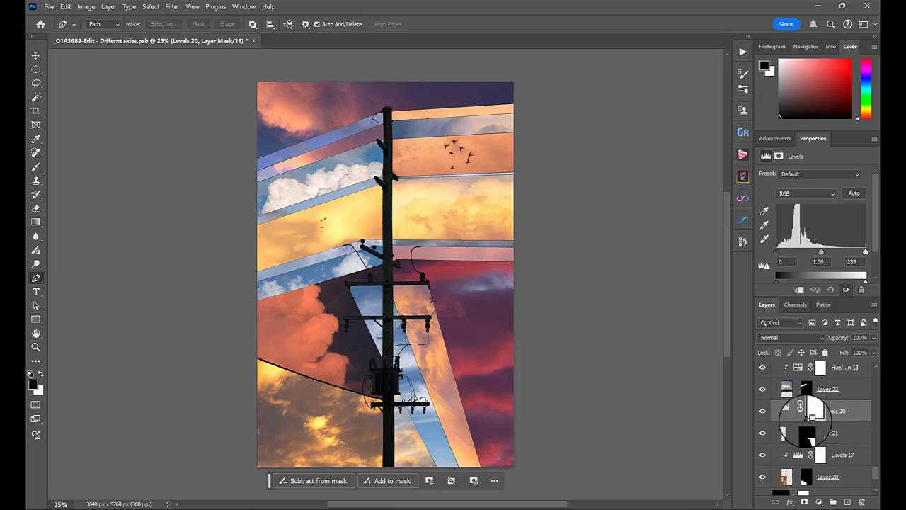
{"action": "left_click", "coordinate": [807, 420], "text": "alt"}
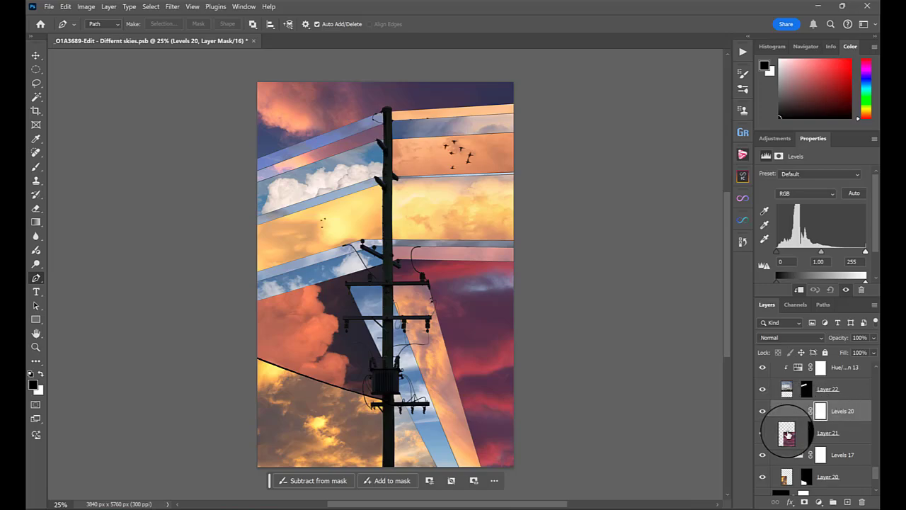
{"action": "left_click_drag", "start_coordinate": [865, 251], "coordinate": [812, 254]}
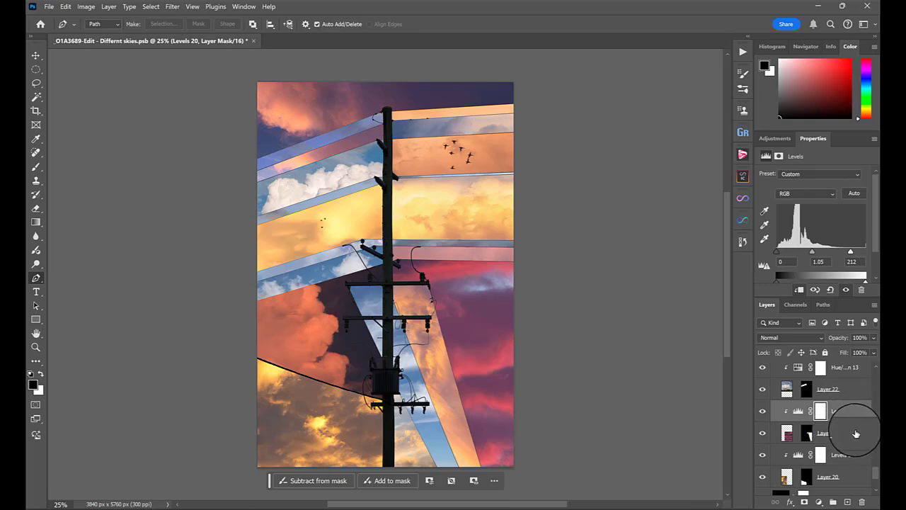
Add a Hue/Saturation adjustment above Layer 21 and adjust its hue and saturation sliders.
{"action": "left_click", "coordinate": [785, 432]}
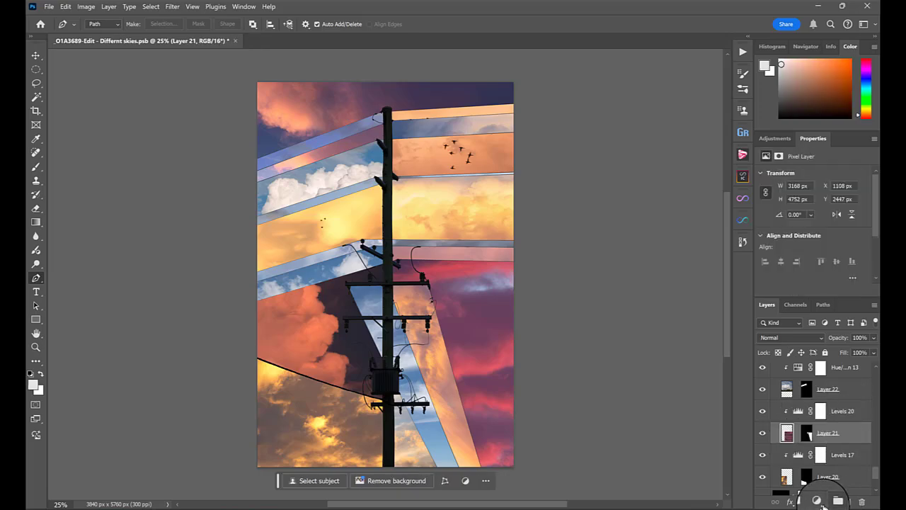
{"action": "left_click", "coordinate": [817, 501]}
{"action": "left_click", "coordinate": [825, 401]}
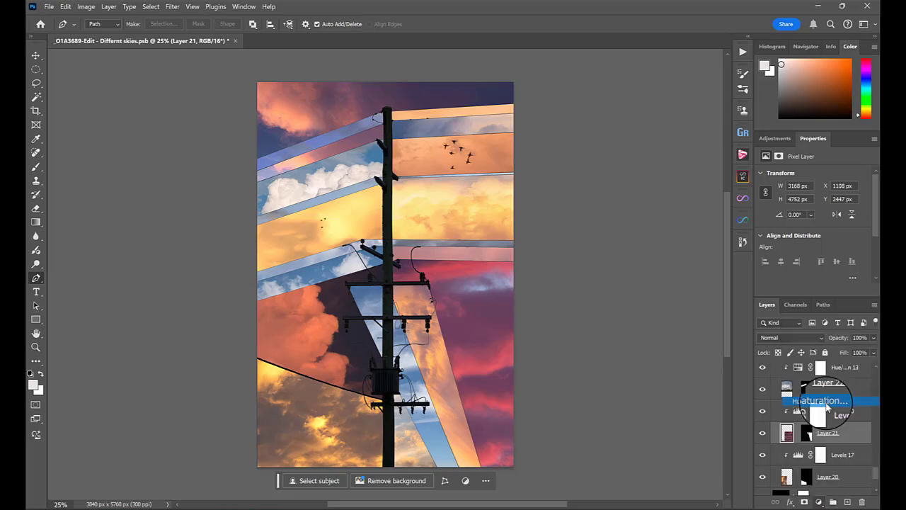
{"action": "left_click_drag", "start_coordinate": [820, 234], "coordinate": [816, 213]}
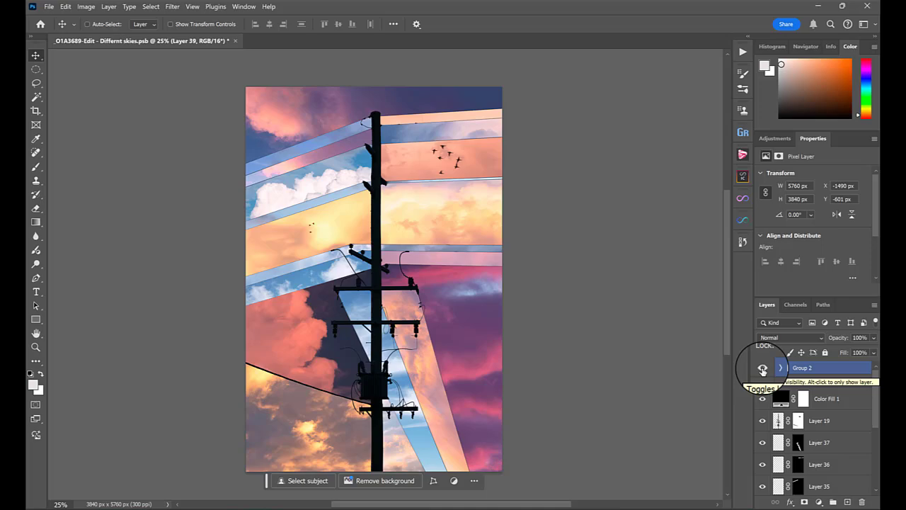
Compare the composite with and without Group 2's overall color treatment, leaving Group 2 hidden.
{"action": "left_click", "coordinate": [763, 368]}
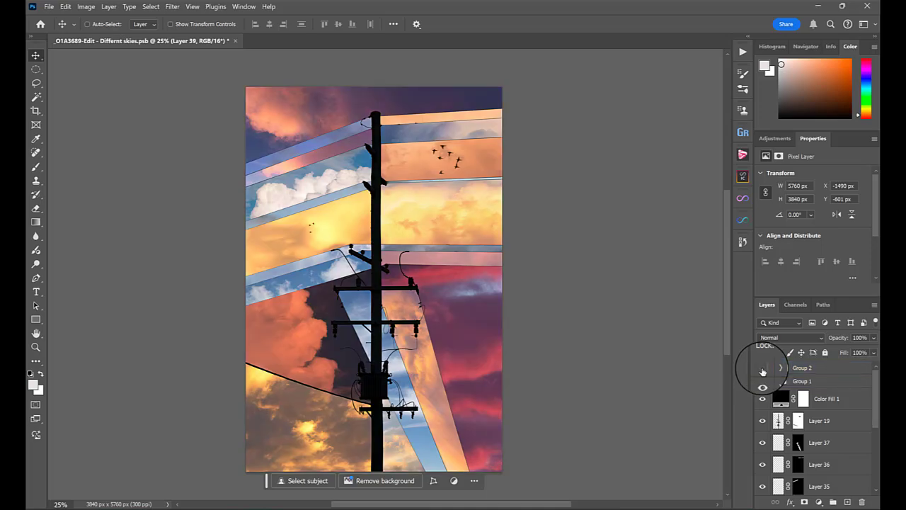
{"action": "left_click", "coordinate": [762, 368]}
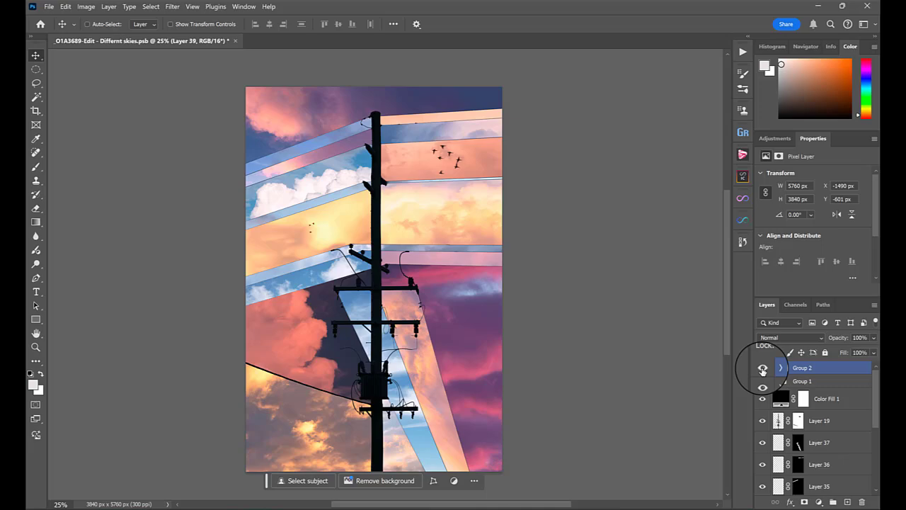
{"action": "left_click", "coordinate": [762, 369]}
{"action": "left_click", "coordinate": [762, 369]}
{"action": "left_click", "coordinate": [762, 399]}
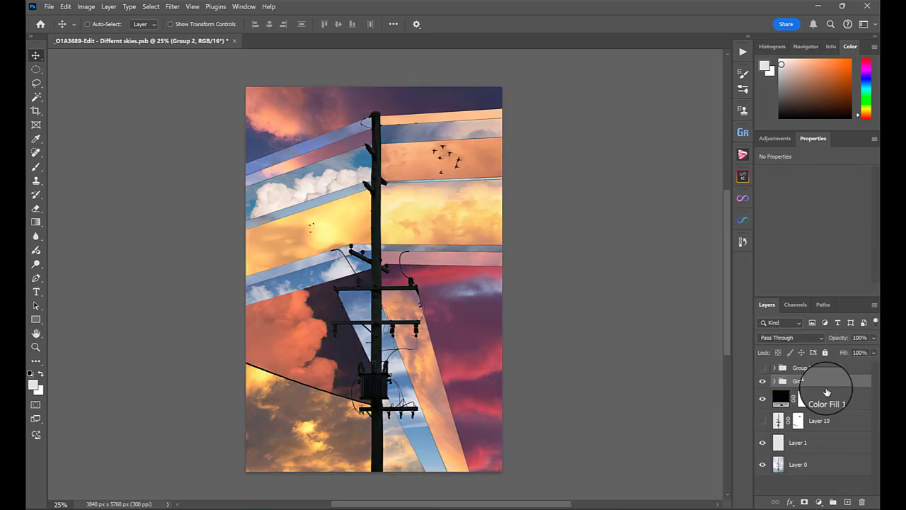
Add a Color Lookup adjustment layer directly above Group 1.
{"action": "left_click", "coordinate": [868, 395]}
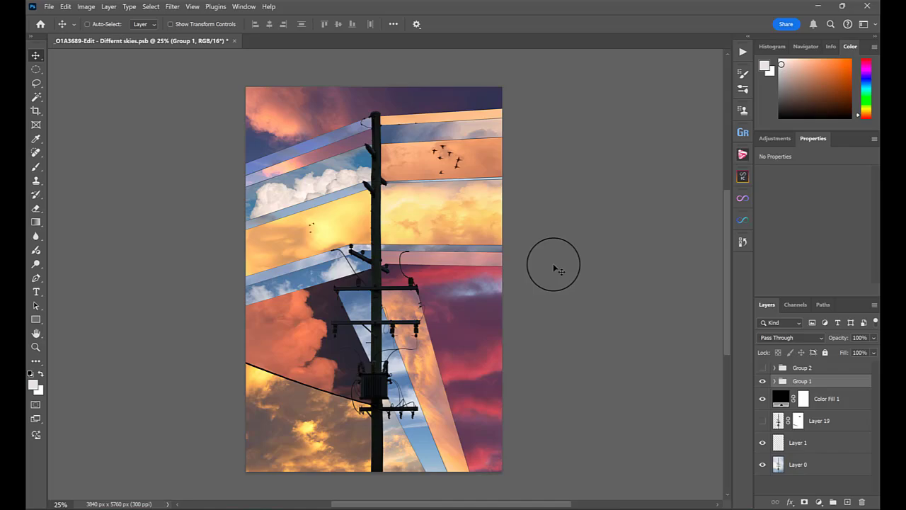
{"action": "left_click", "coordinate": [819, 502]}
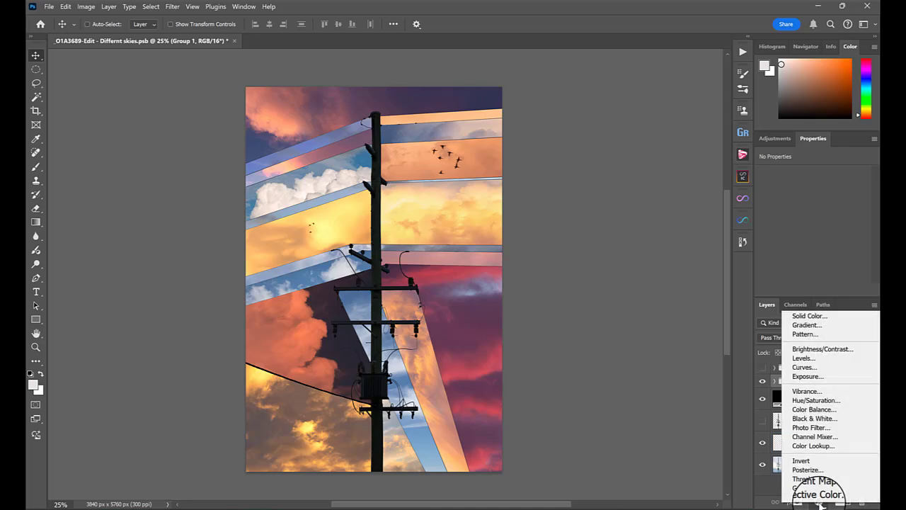
{"action": "left_click", "coordinate": [813, 445]}
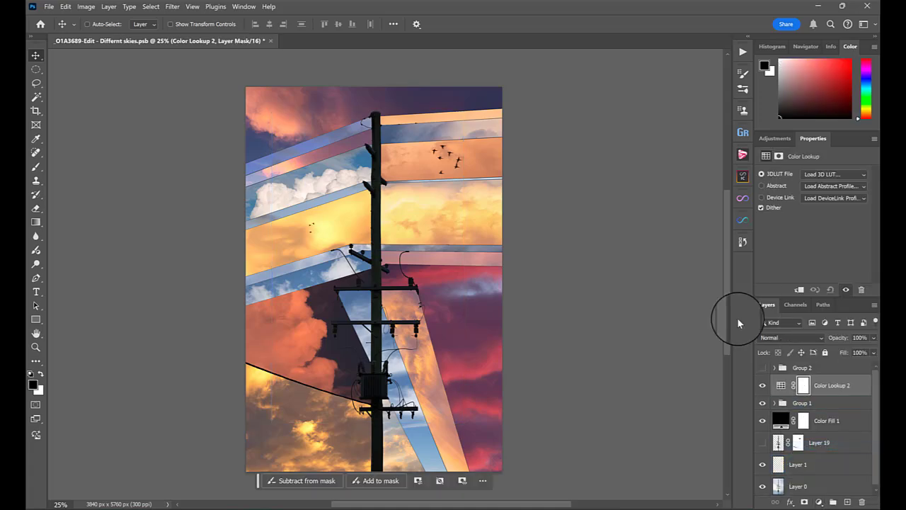
Try several 3D LUT presets on the Color Lookup adjustment, starting with 2Strip.look, and settle on Crisp_Winter.look.
{"action": "left_click", "coordinate": [841, 175]}
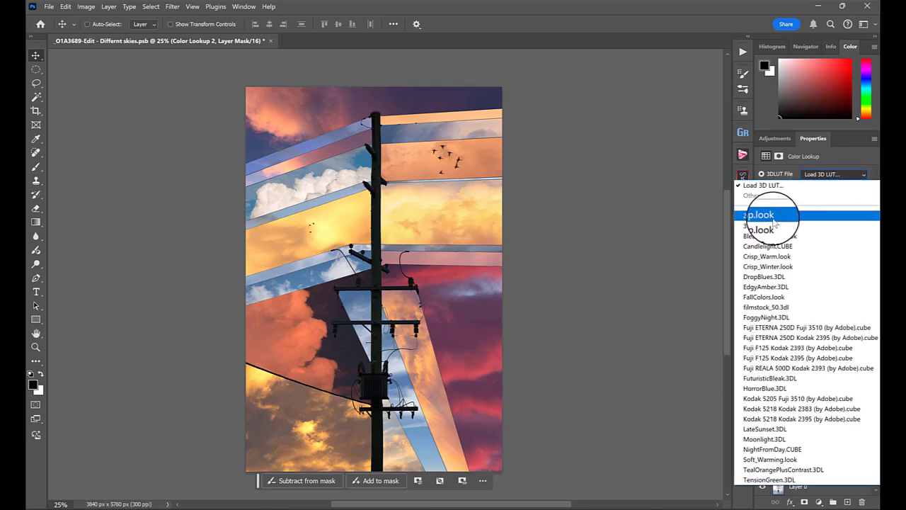
{"action": "left_click", "coordinate": [774, 216]}
{"action": "left_click", "coordinate": [821, 176]}
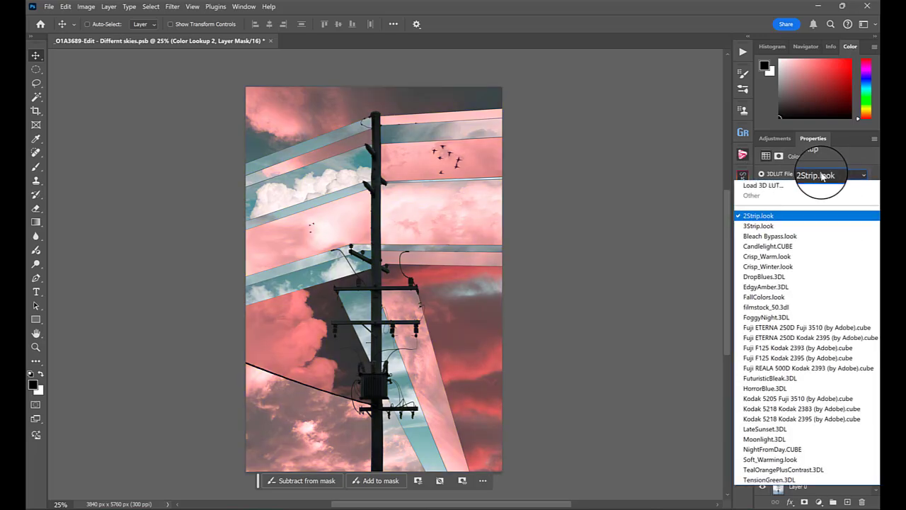
{"action": "left_click", "coordinate": [829, 215]}
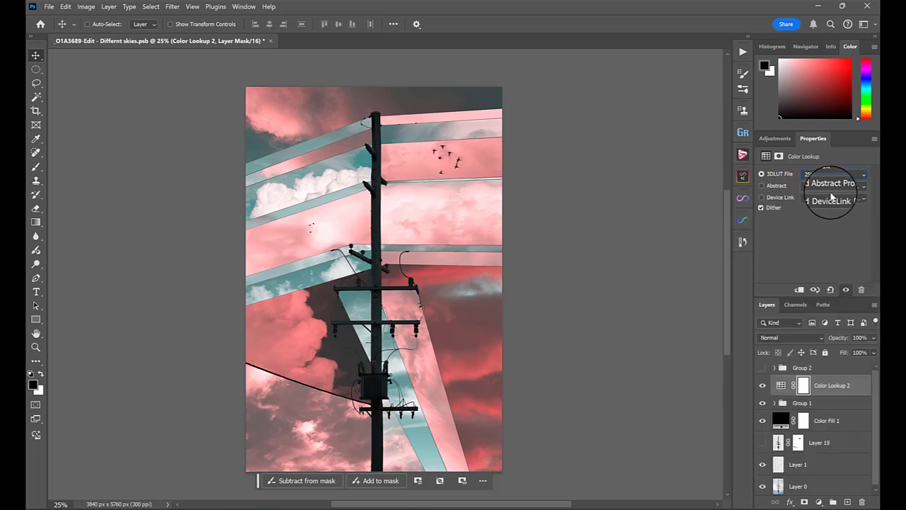
{"action": "key", "text": "Down"}
{"action": "key", "text": "Down"}
{"action": "key", "text": "Down"}
{"action": "key", "text": "Down"}
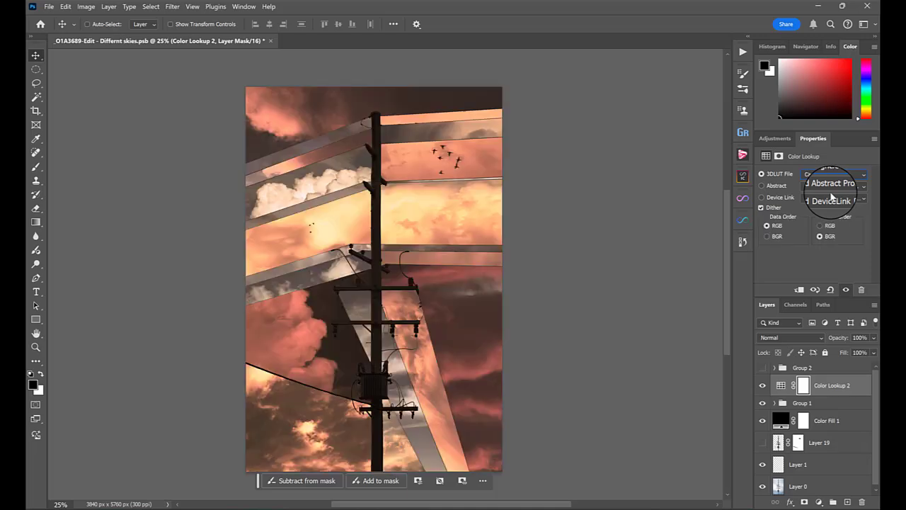
{"action": "key", "text": "Down"}
{"action": "key", "text": "Down"}
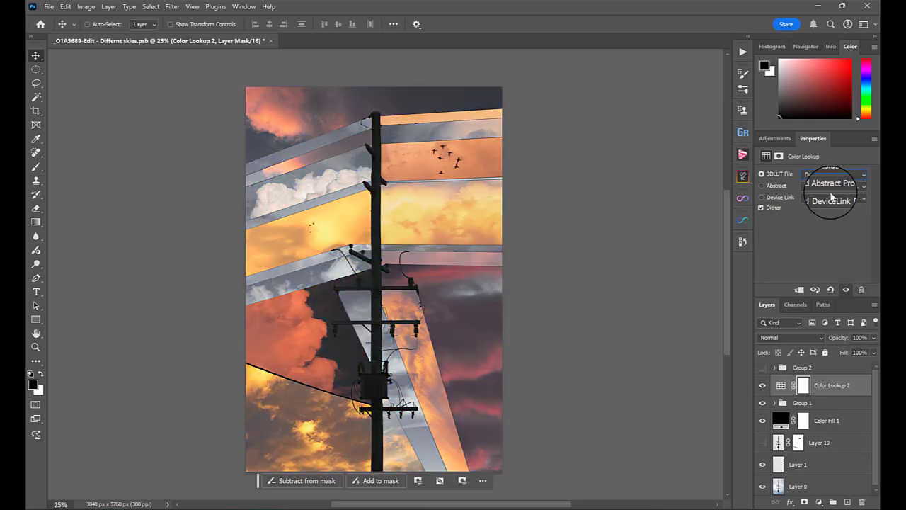
{"action": "key", "text": "Down"}
{"action": "key", "text": "Down"}
{"action": "key", "text": "Down"}
{"action": "key", "text": "Down"}
{"action": "key", "text": "Down"}
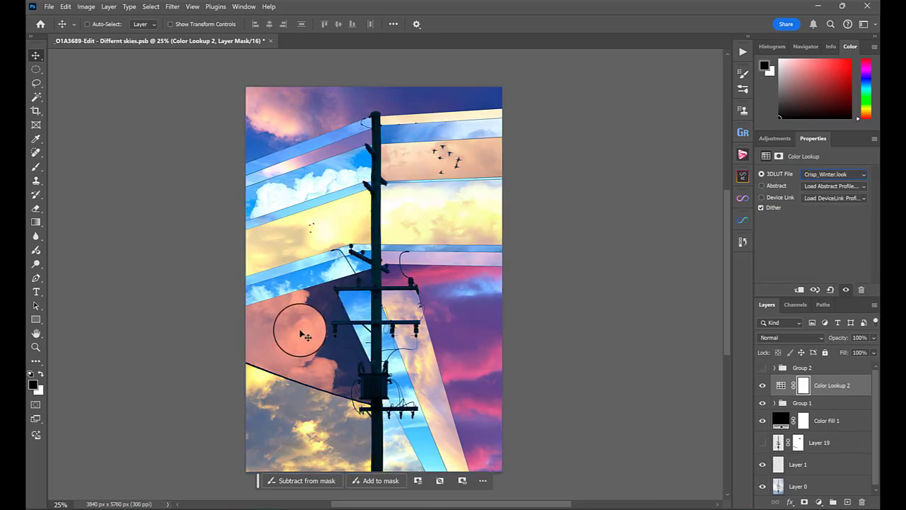
Lower the Color Lookup layer's opacity to 22%, comparing the composite with and without the adjustment.
{"action": "left_click_drag", "start_coordinate": [849, 333], "coordinate": [806, 341]}
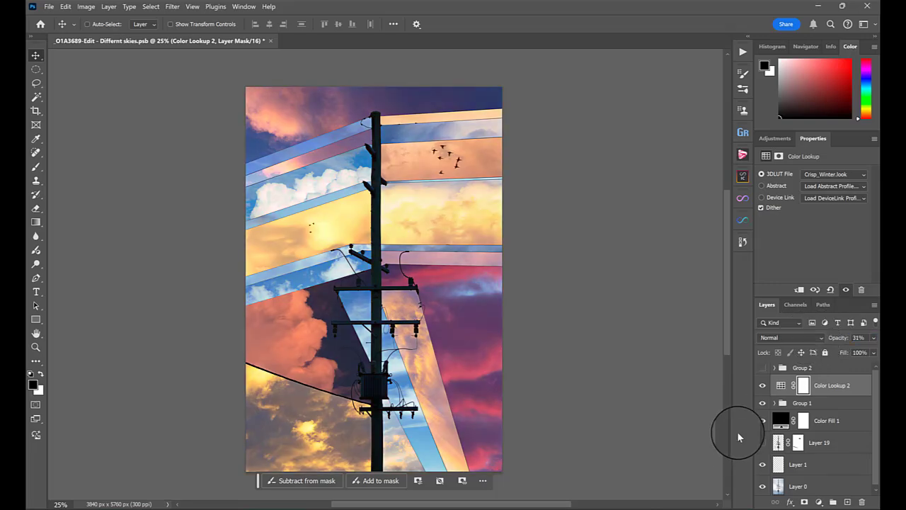
{"action": "left_click", "coordinate": [763, 385]}
{"action": "left_click", "coordinate": [762, 386]}
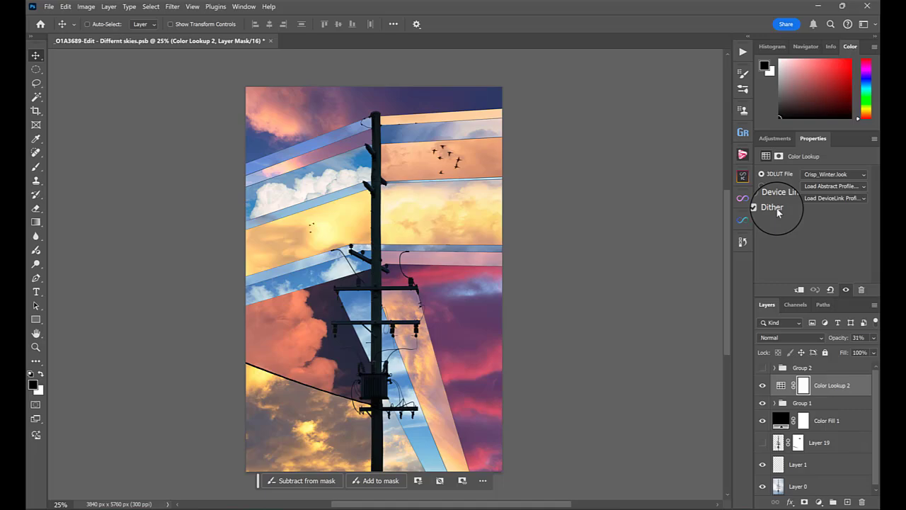
{"action": "left_click_drag", "start_coordinate": [834, 383], "coordinate": [818, 401]}
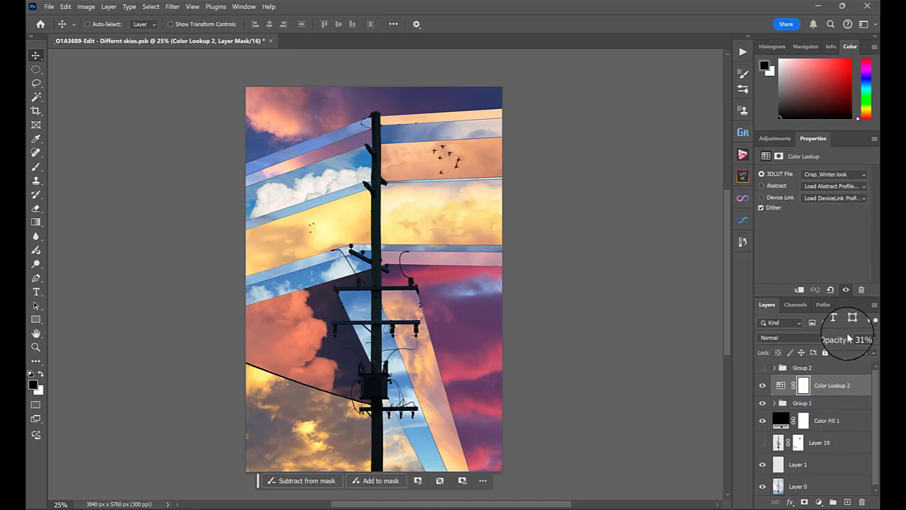
{"action": "mouse_move", "coordinate": [838, 339]}
{"action": "left_mouse_down"}
{"action": "mouse_move", "coordinate": [849, 340]}
{"action": "mouse_move", "coordinate": [829, 342]}
{"action": "mouse_move", "coordinate": [840, 339]}
{"action": "left_mouse_up"}
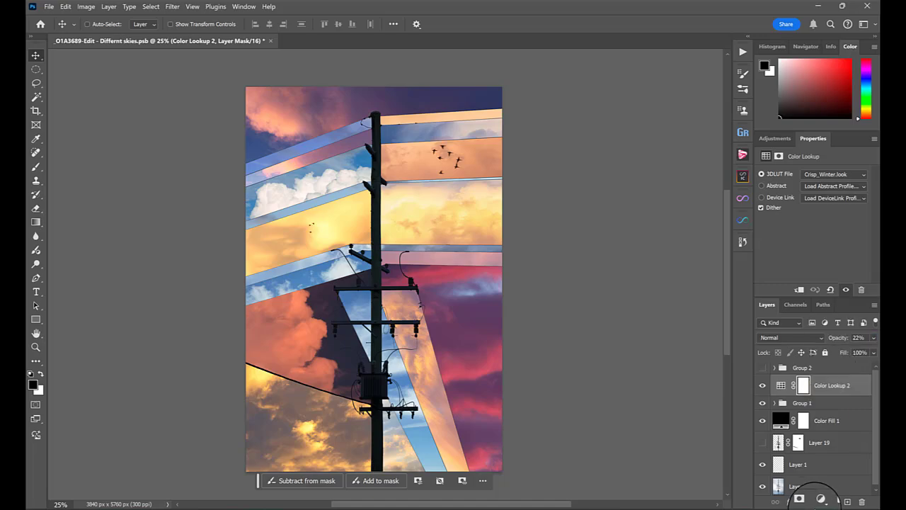
Add a Hue/Saturation adjustment above the Color Lookup layer with saturation -6 and hue 0.
{"action": "left_click", "coordinate": [819, 502]}
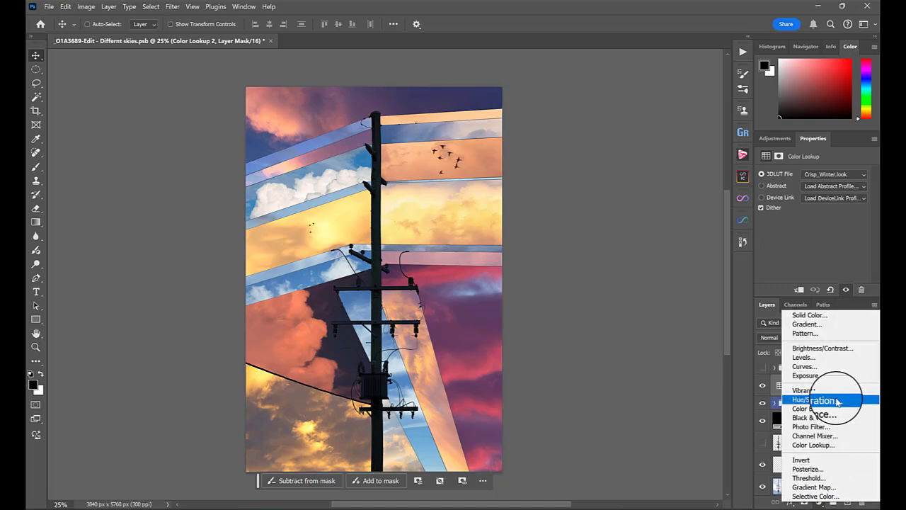
{"action": "left_click", "coordinate": [840, 399]}
{"action": "left_click_drag", "start_coordinate": [811, 234], "coordinate": [813, 215]}
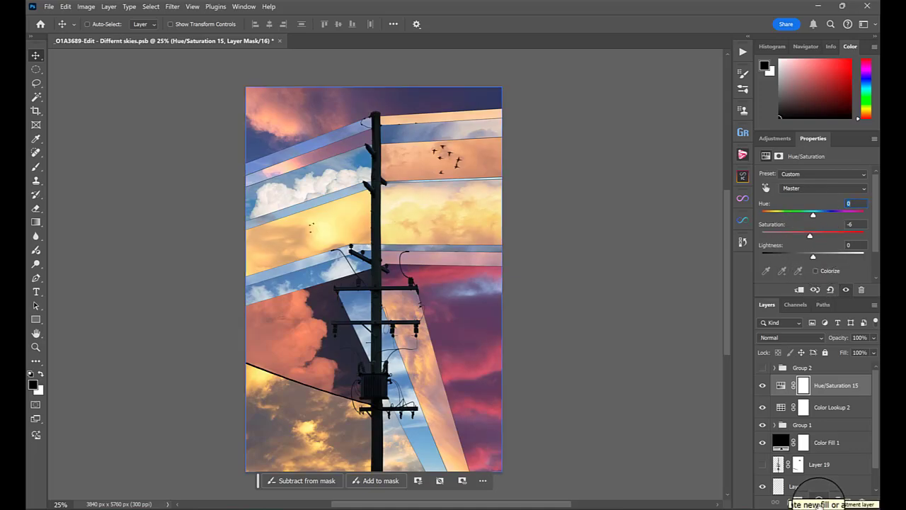
Add a Levels adjustment above the Hue/Saturation layer with white point 241, keeping black point 0 and midtones 1.00.
{"action": "left_click", "coordinate": [819, 501]}
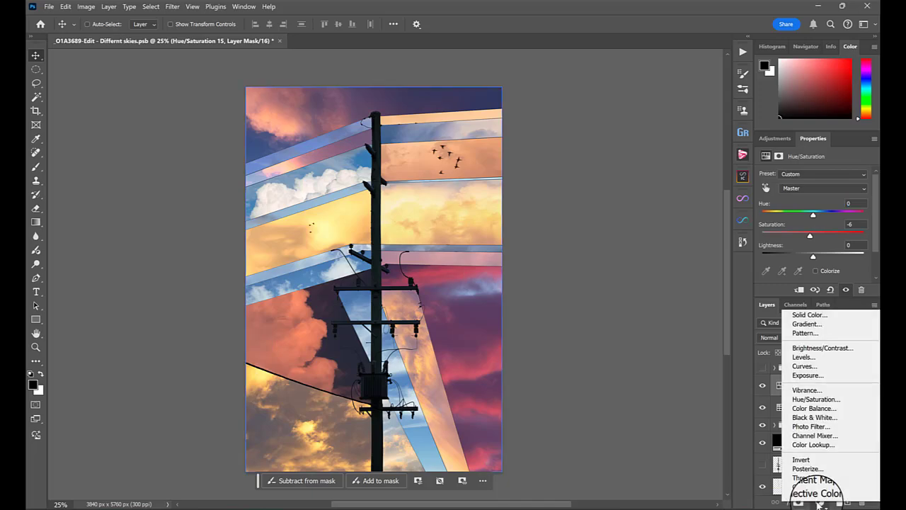
{"action": "left_click", "coordinate": [821, 357]}
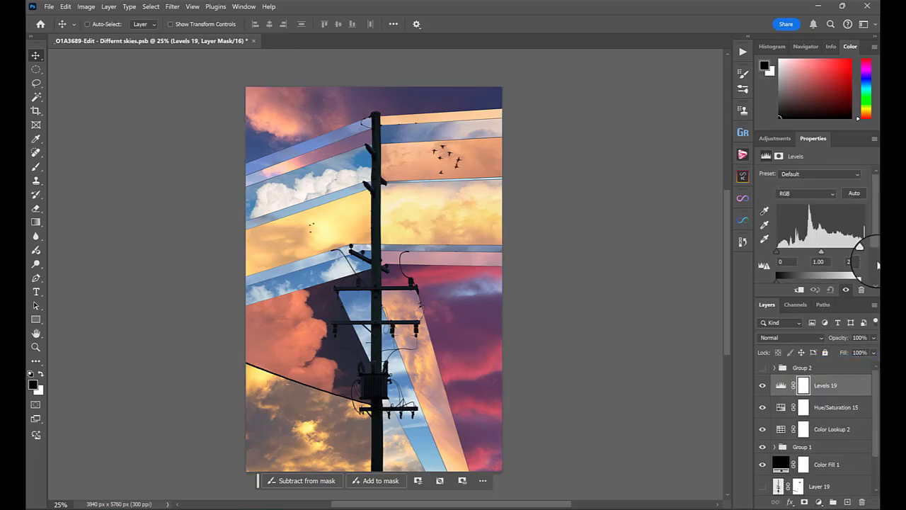
{"action": "mouse_move", "coordinate": [862, 249]}
{"action": "left_mouse_down"}
{"action": "mouse_move", "coordinate": [843, 252]}
{"action": "mouse_move", "coordinate": [858, 252]}
{"action": "left_mouse_up"}
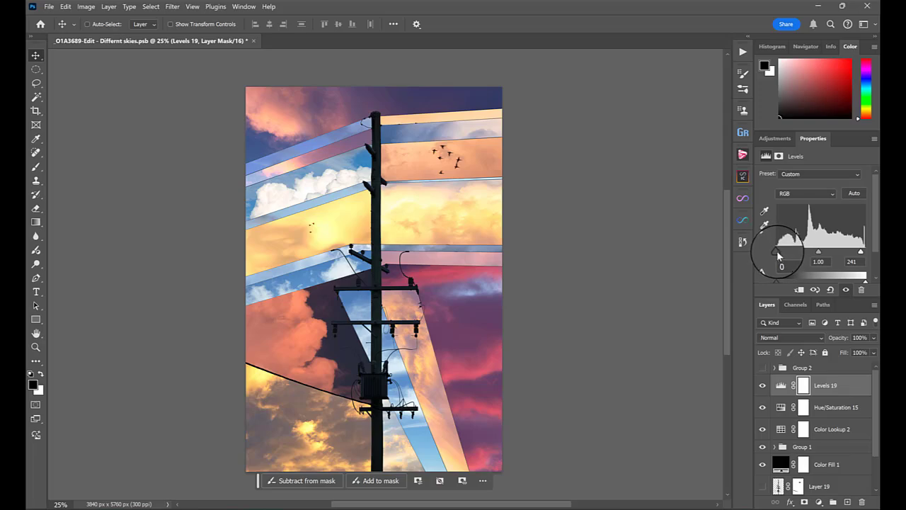
{"action": "left_click_drag", "start_coordinate": [777, 255], "coordinate": [820, 257]}
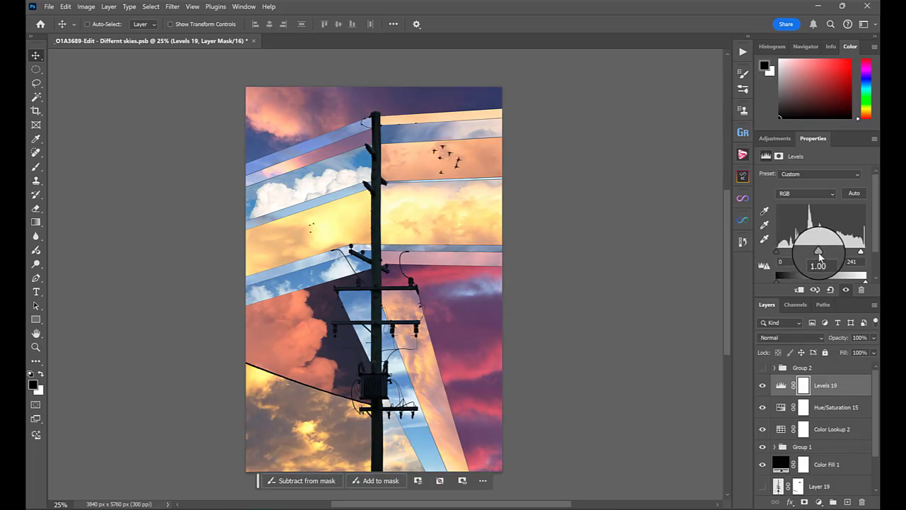
Compare the composite with and without the three overall color adjustments, leave them visible, and save the document.
{"action": "mouse_move", "coordinate": [763, 385]}
{"action": "left_mouse_down"}
{"action": "mouse_move", "coordinate": [763, 431]}
{"action": "mouse_move", "coordinate": [762, 388]}
{"action": "left_mouse_up"}
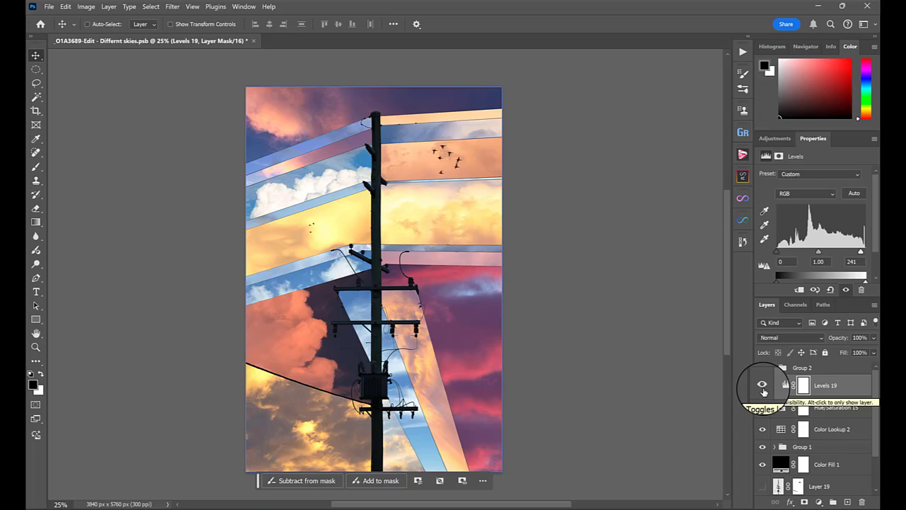
{"action": "left_click", "coordinate": [762, 367]}
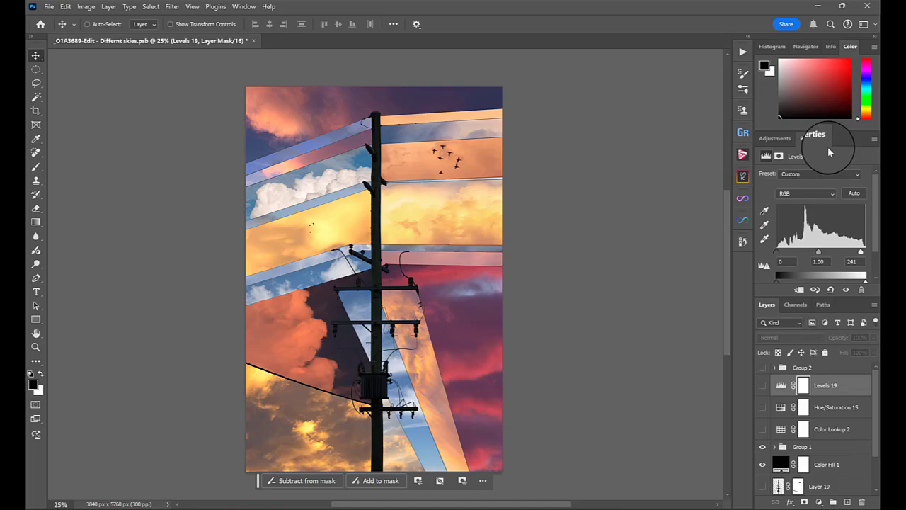
{"action": "key", "text": "ctrl+s"}
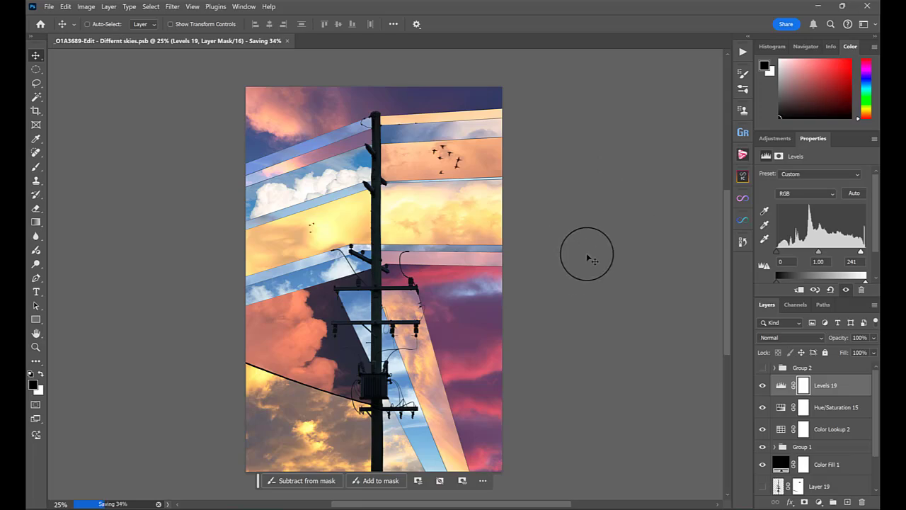
Set the Crop tool to Original Ratio around the whole power pole image, and return to the Move tool.
{"action": "key", "text": "c"}
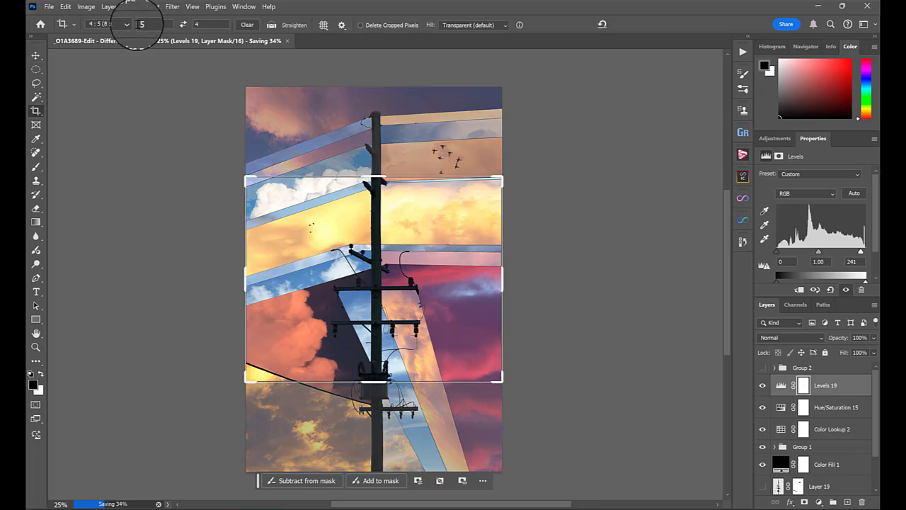
{"action": "left_click", "coordinate": [129, 25]}
{"action": "left_click", "coordinate": [108, 56]}
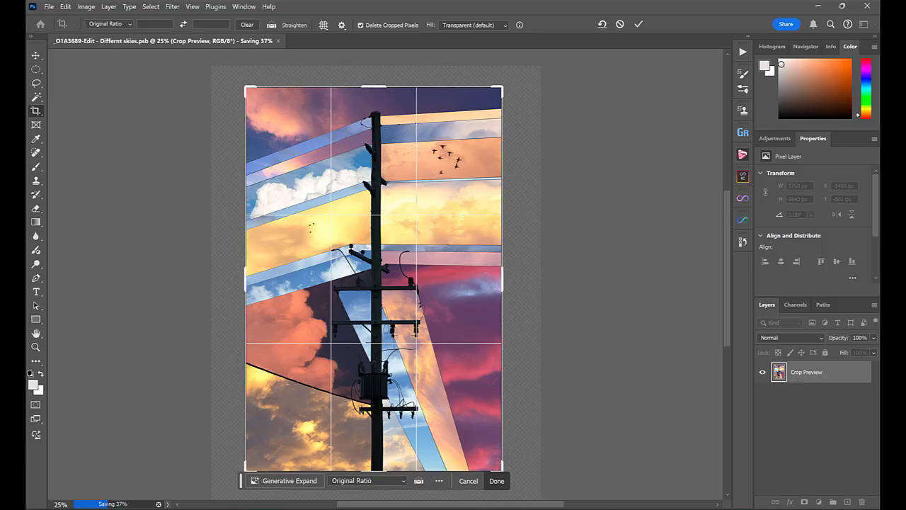
{"action": "key", "text": "v"}
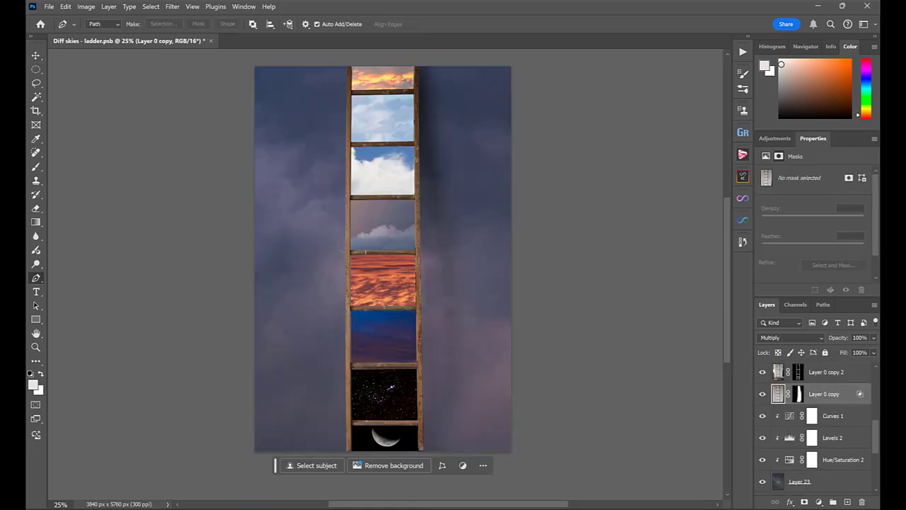
Look through the layer stack of the ladder composite down to the bottom Color Fill layer.
{"action": "scroll", "coordinate": [866, 439], "scroll_direction": "down", "scroll_amount": 5}
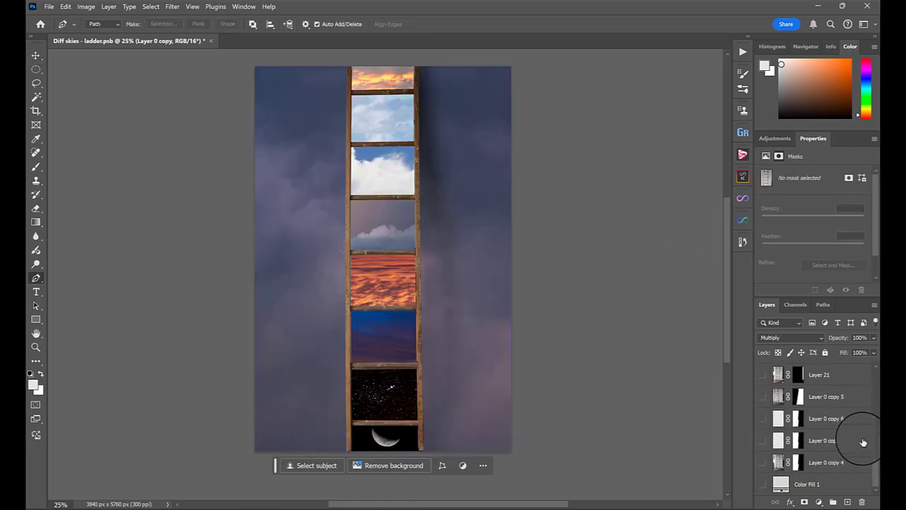